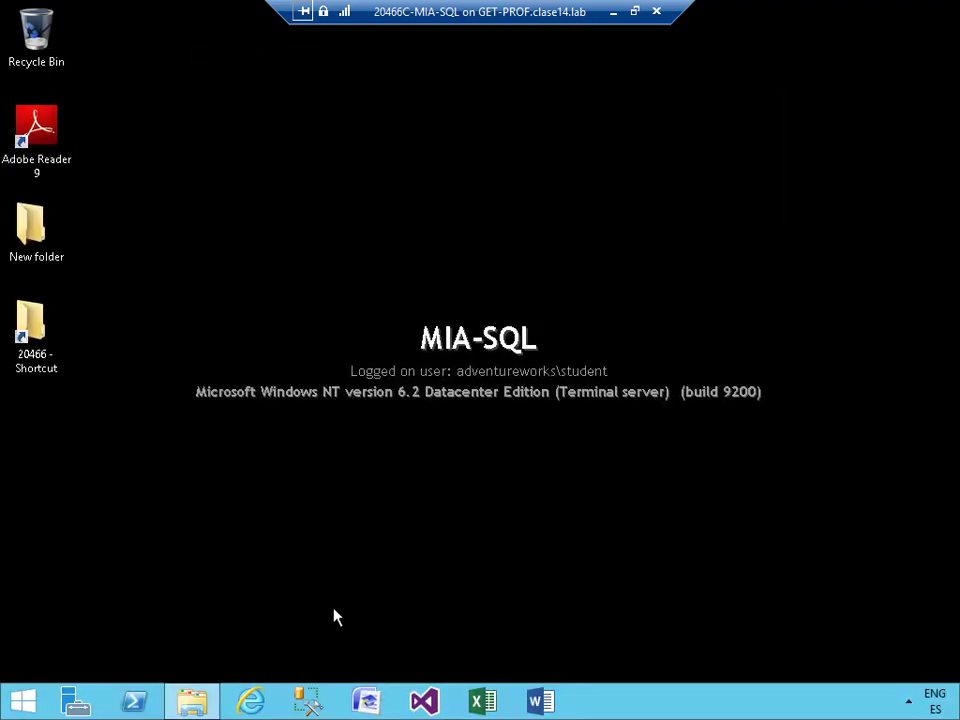
Open SQL Server Management Studio and review the server types available for the connection.
left_click(305, 703)
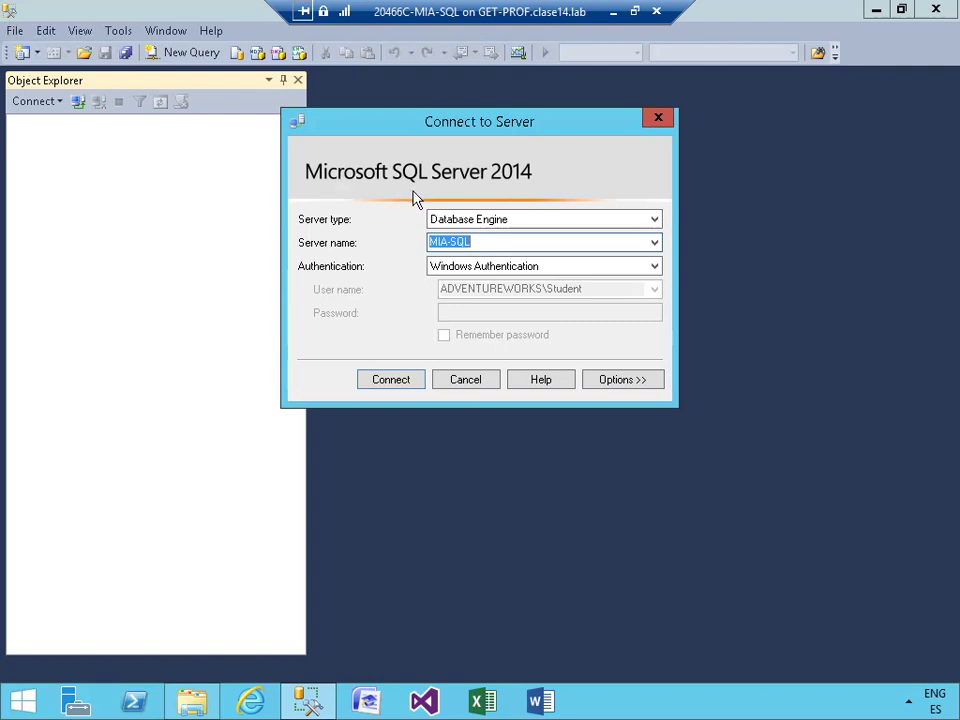
left_click(652, 222)
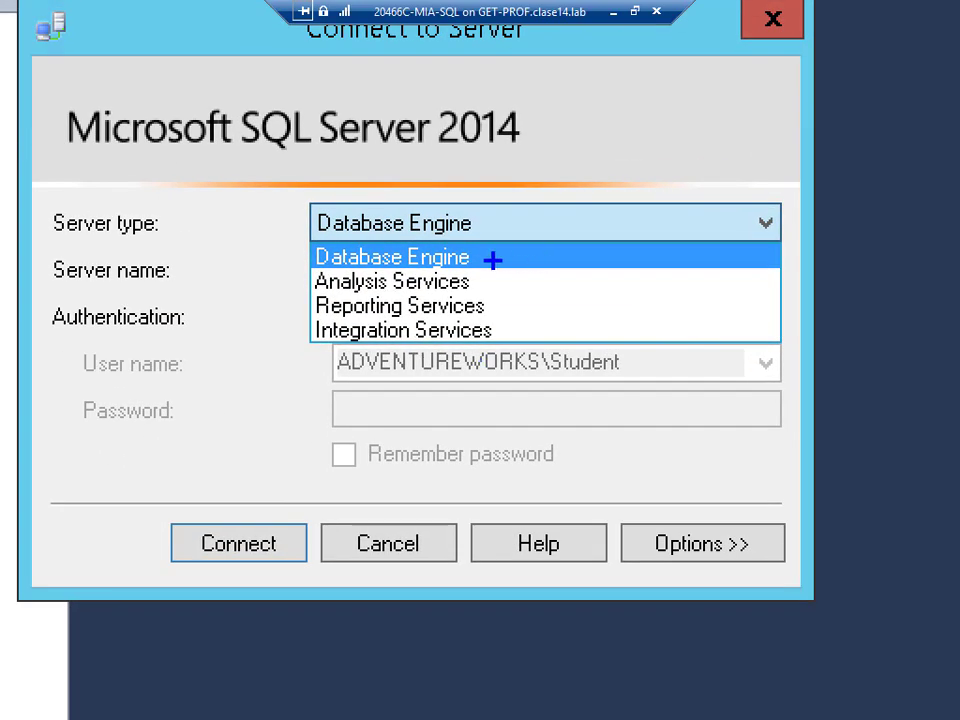
left_click_drag(489, 256, 587, 213)
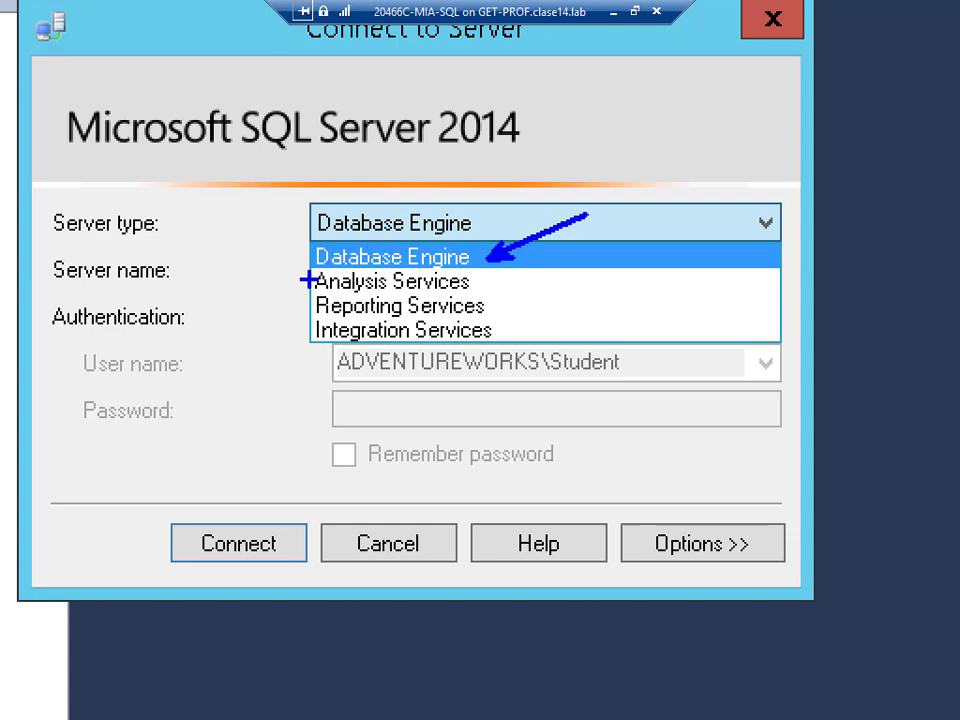
left_click_drag(307, 280, 241, 247)
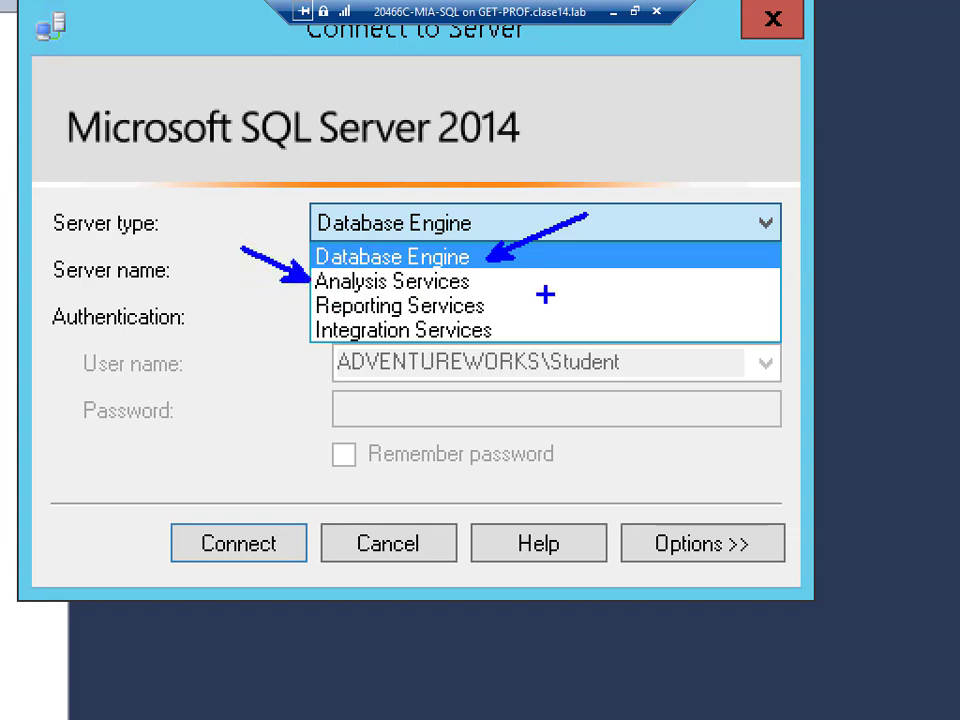
left_click_drag(513, 300, 595, 270)
left_click_drag(516, 330, 610, 298)
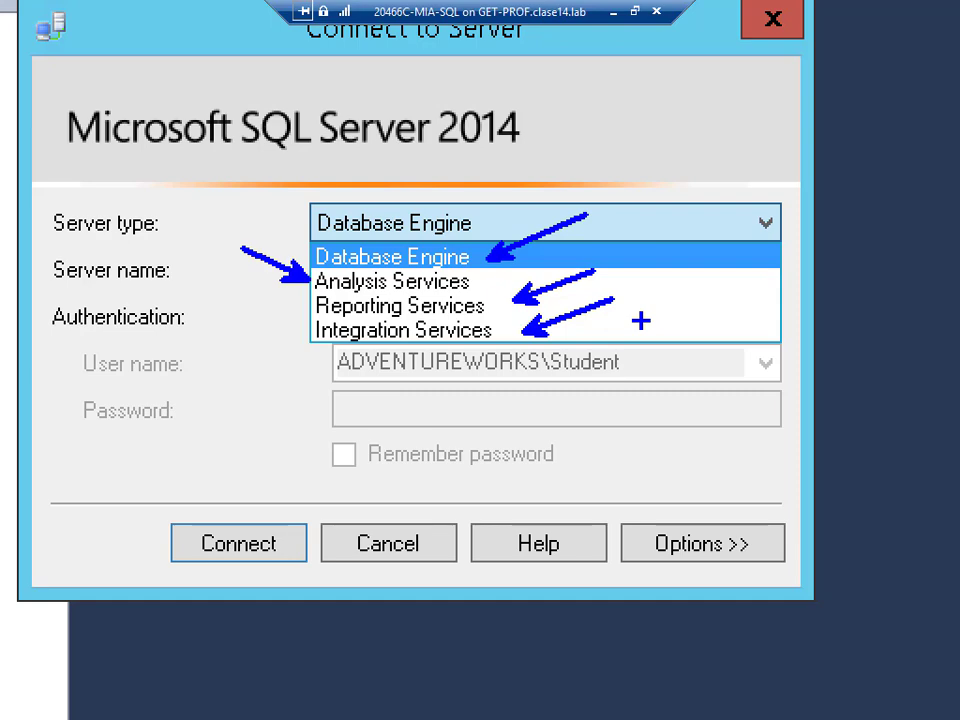
key("Escape")
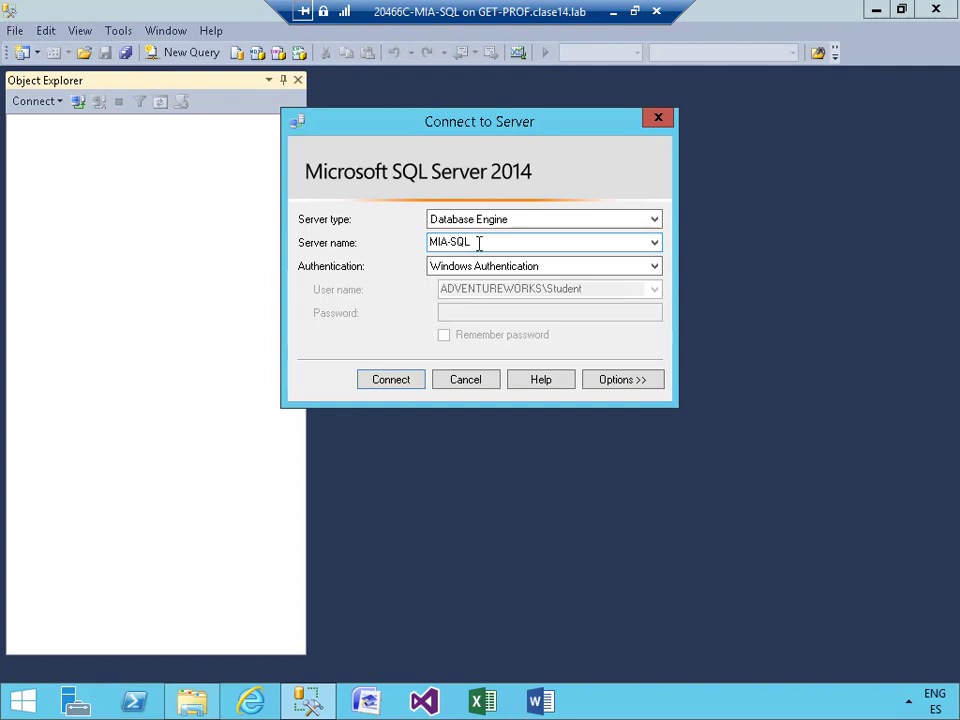
Browse the local Database Engine servers and choose MIA-SQL as the server to connect to.
left_click(655, 243)
left_click(512, 273)
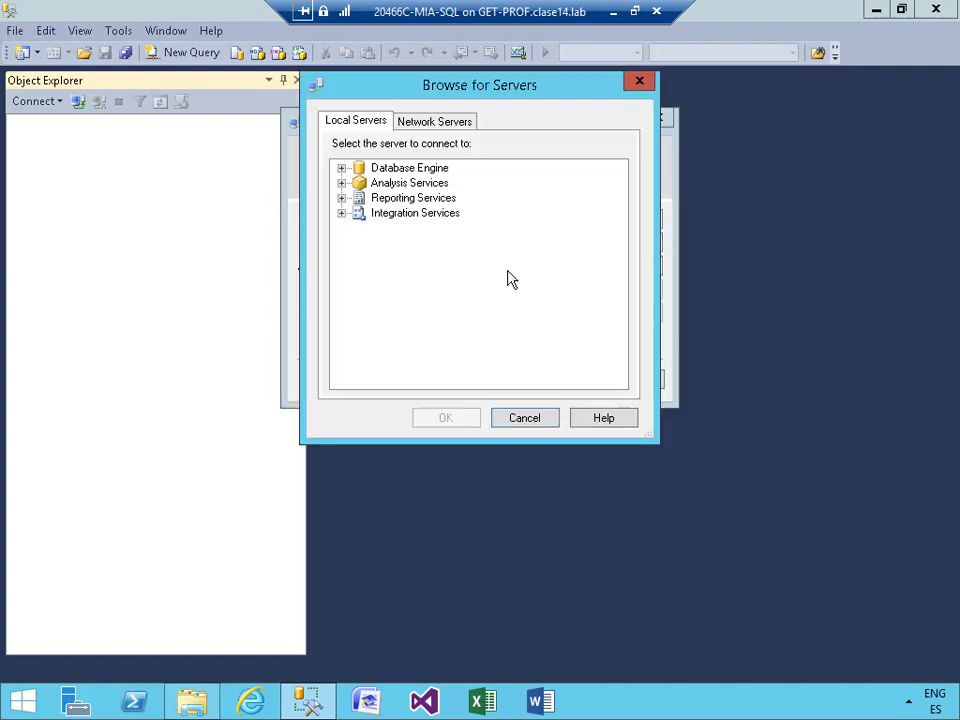
left_click(341, 169)
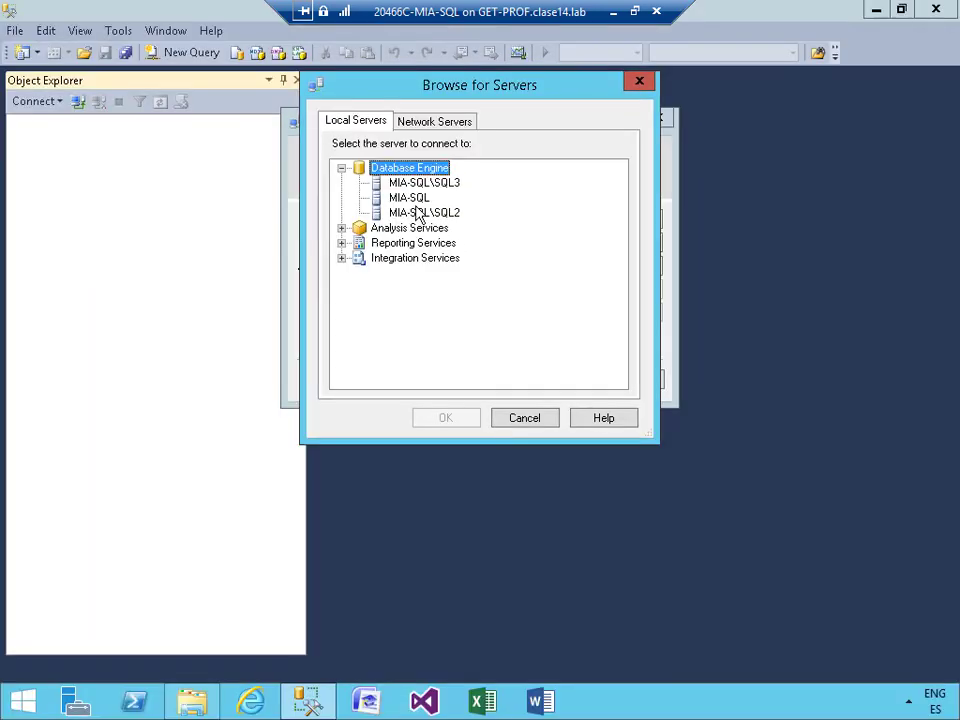
left_click(368, 307)
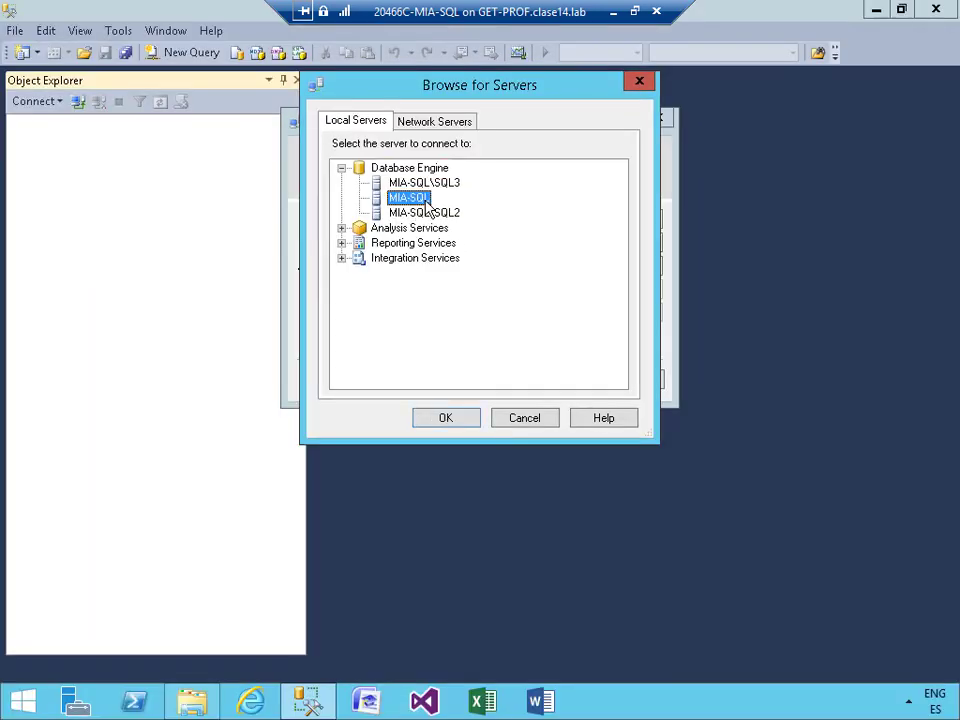
left_click(445, 418)
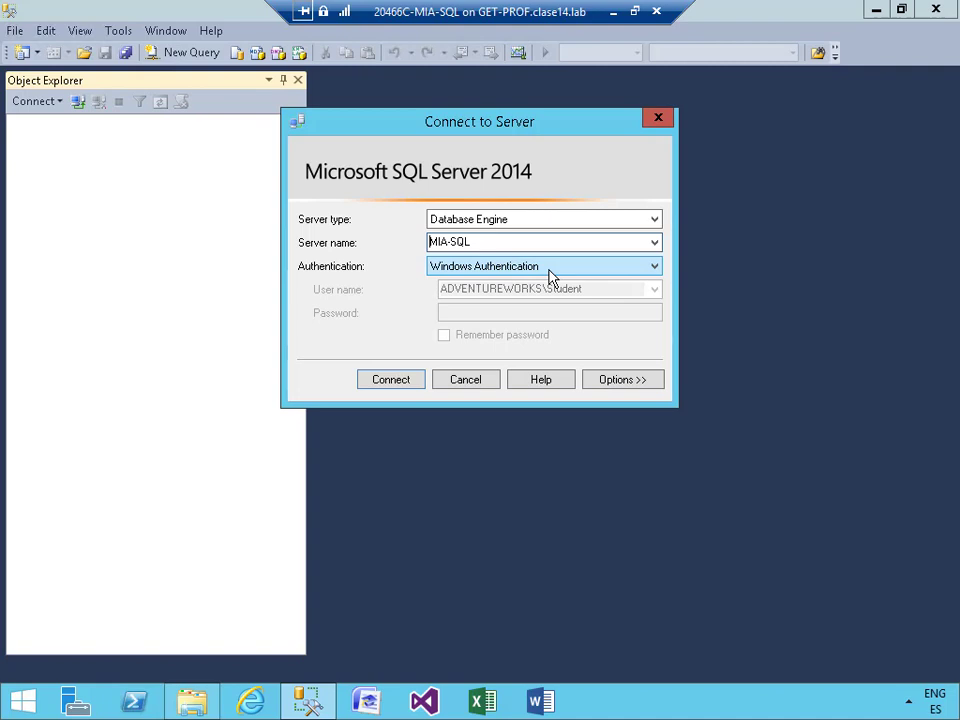
Review the authentication options and connect to MIA-SQL using Windows Authentication.
left_click(655, 268)
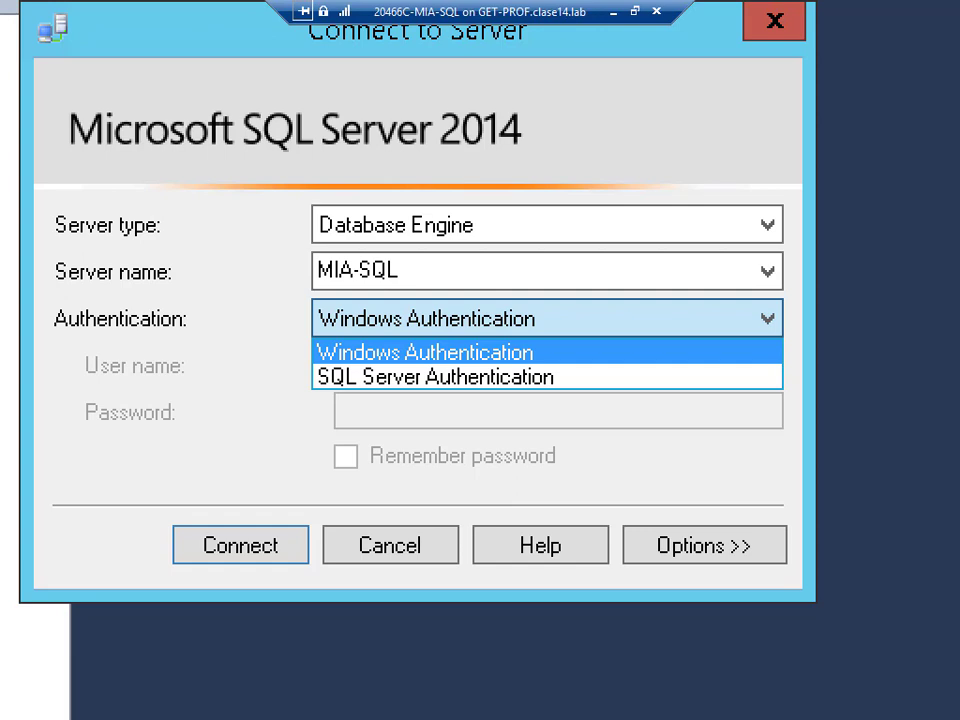
key("Escape")
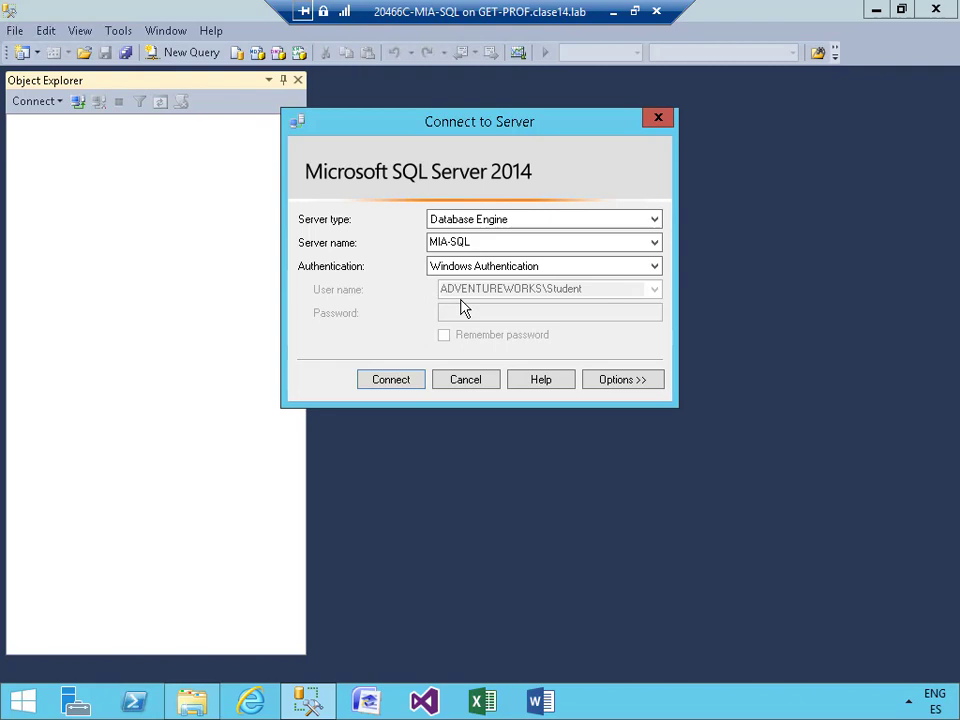
left_click(384, 386)
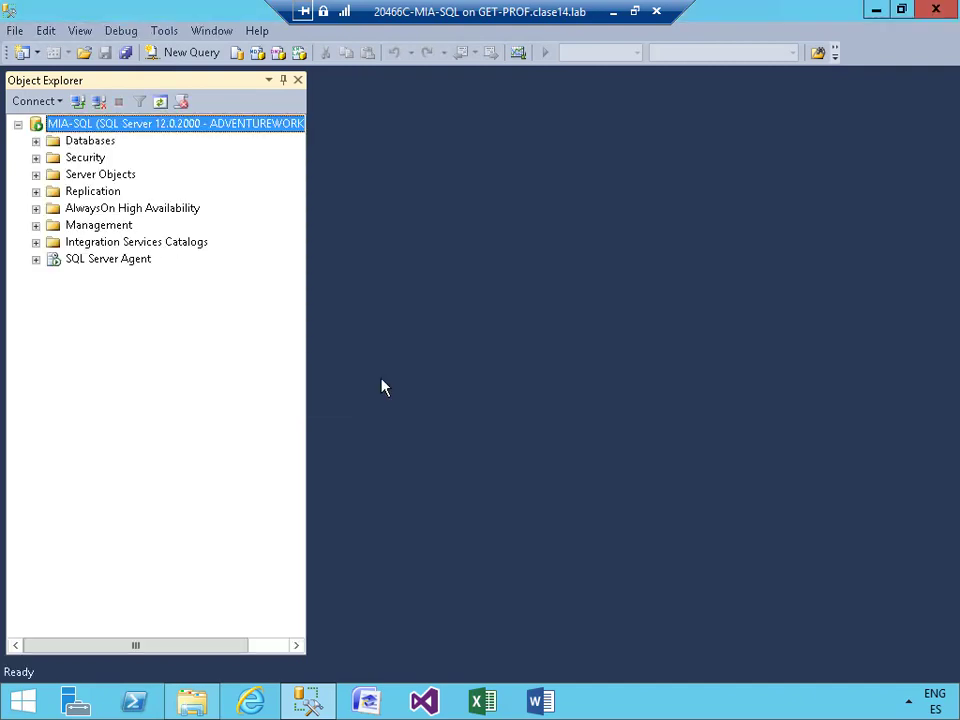
Create a new database named PruebaDW with the default owner and file settings.
left_click(84, 147)
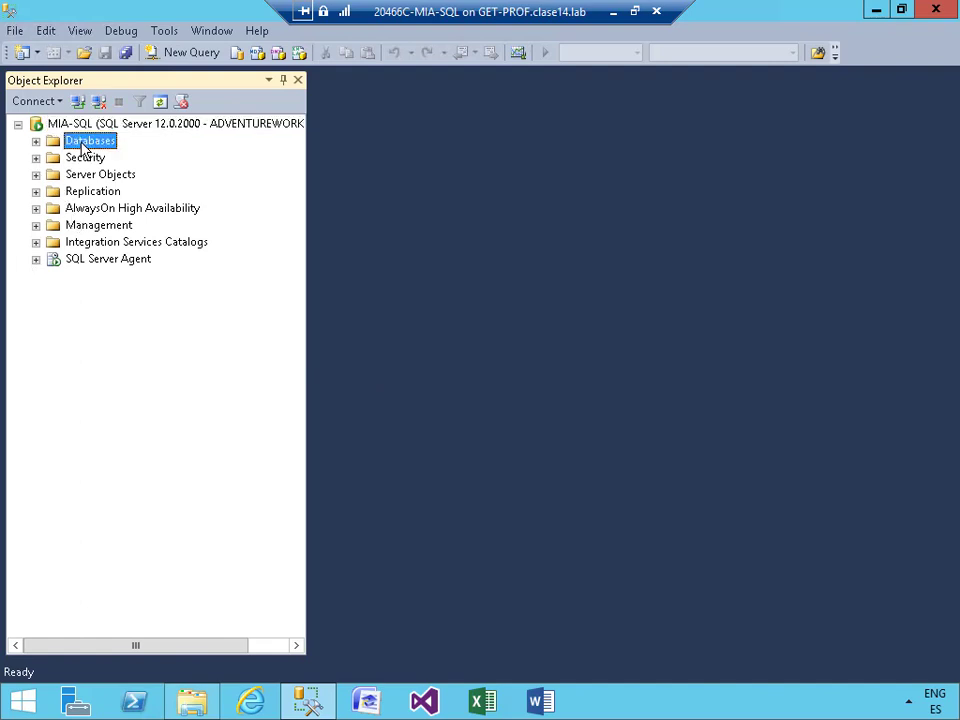
right_click(84, 147)
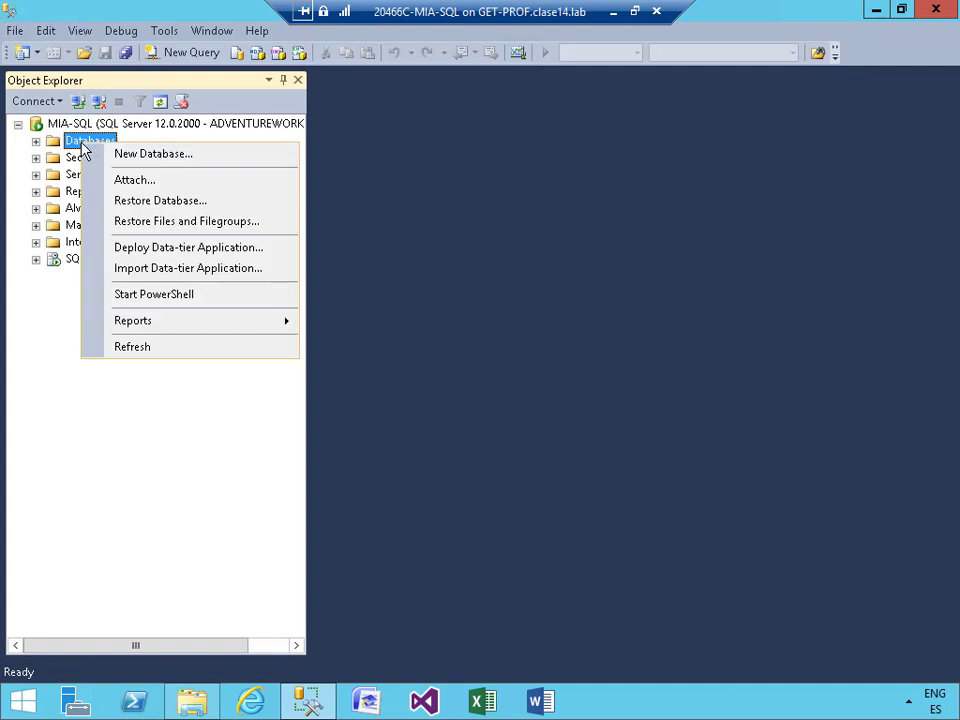
left_click(142, 157)
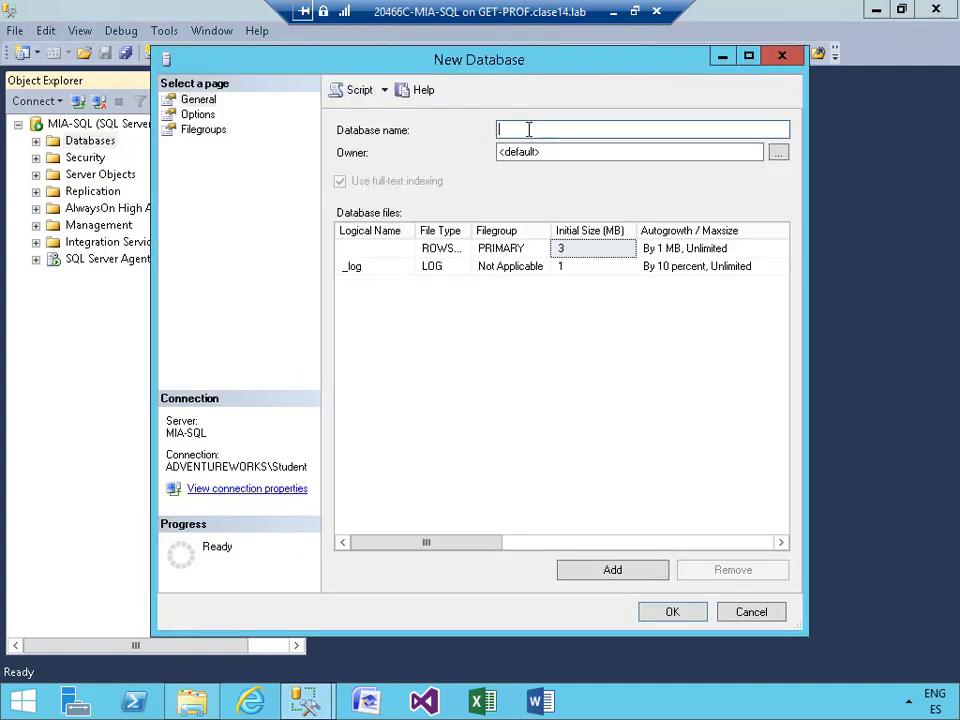
type("PruebaDW")
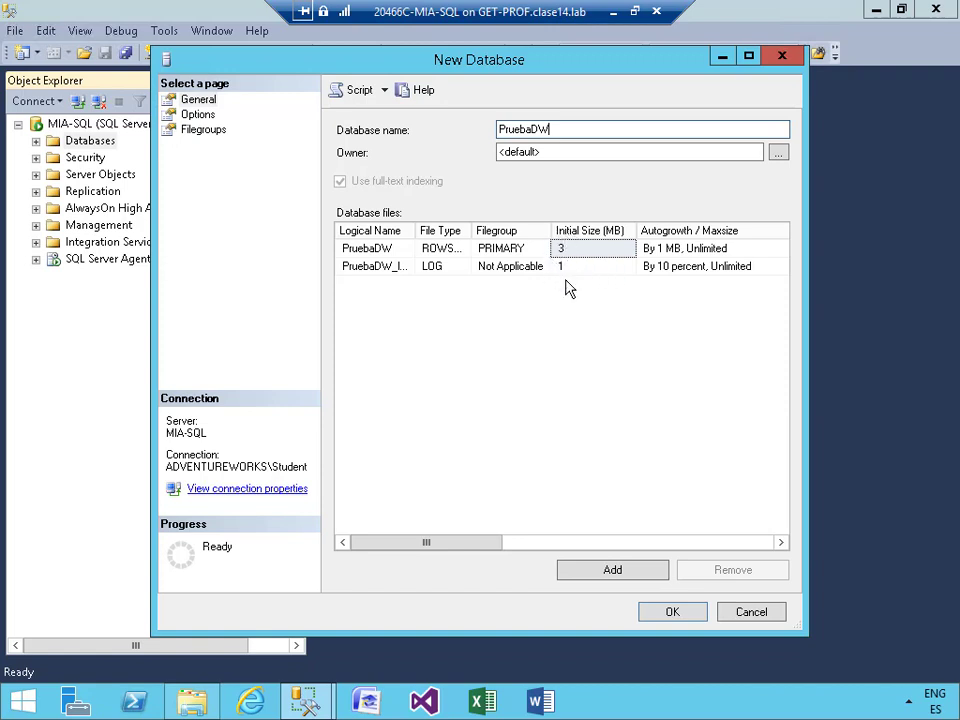
left_click(672, 614)
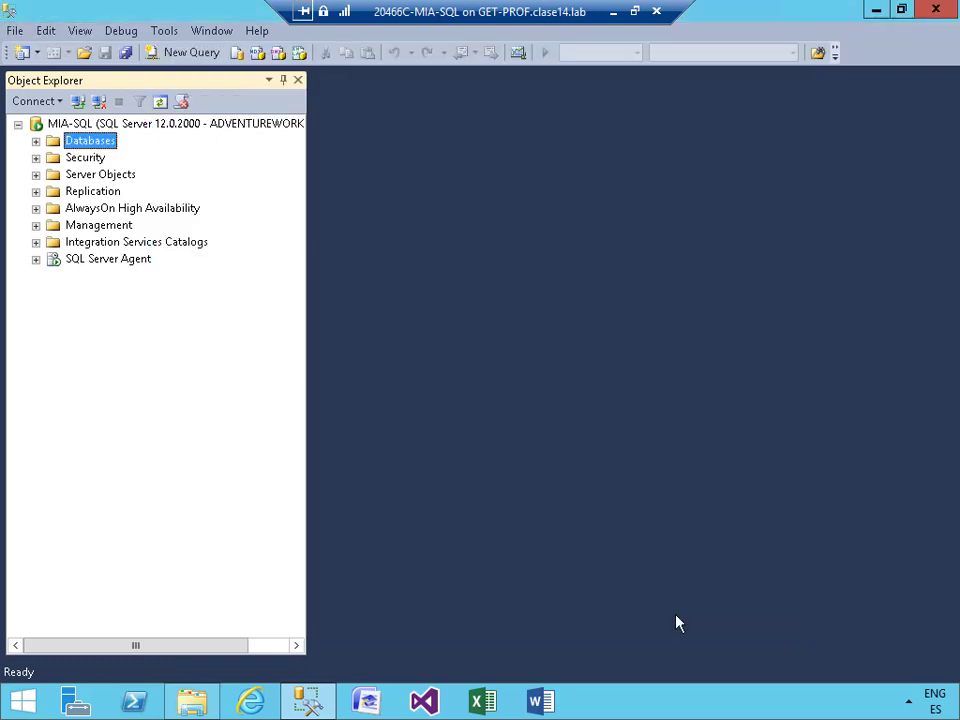
Expand the server's Databases folder, the PruebaDW database and its Tables folder.
left_click(36, 141)
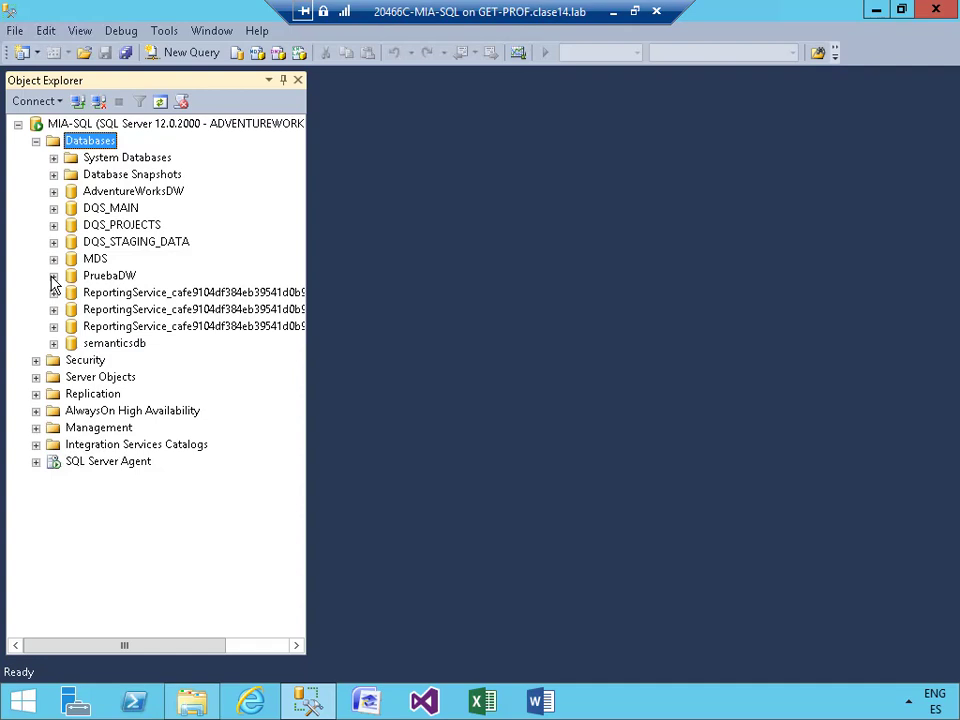
left_click(107, 257)
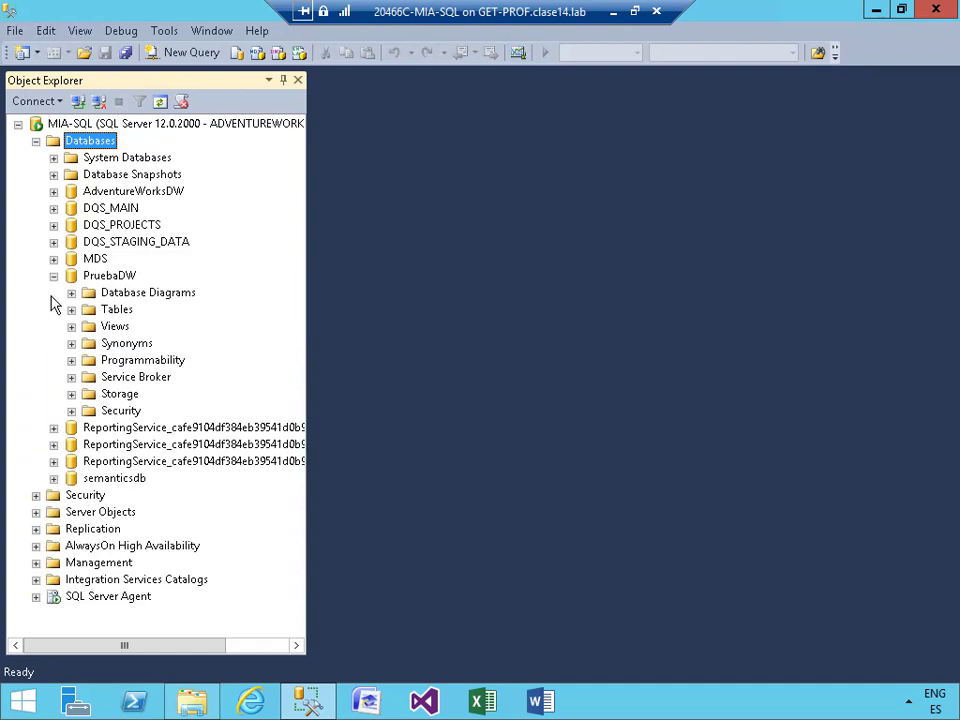
left_click(71, 310)
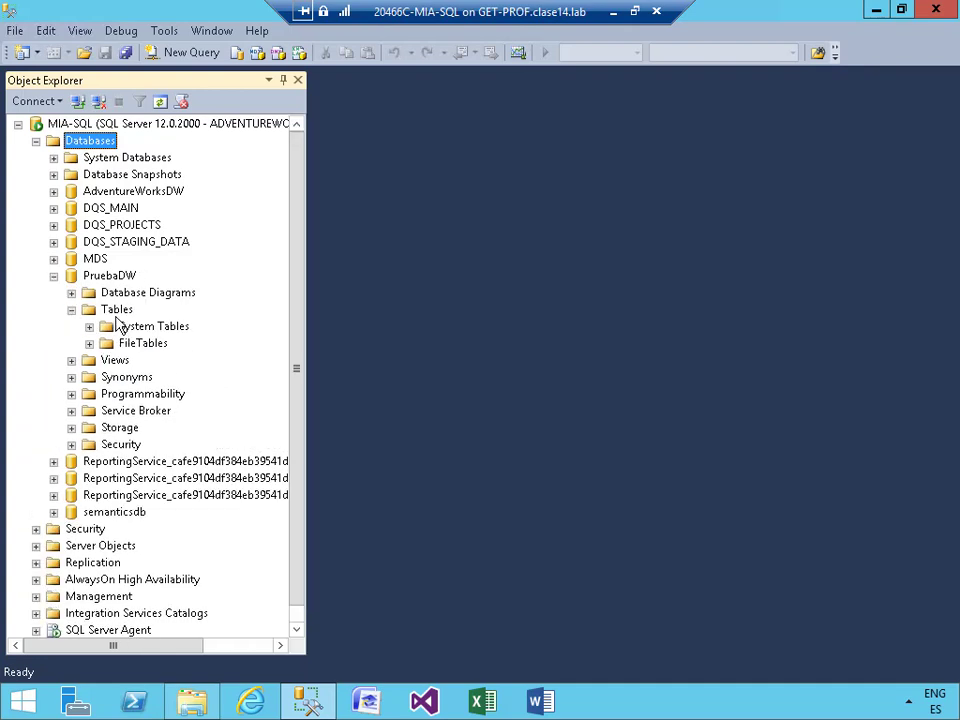
left_click(116, 310)
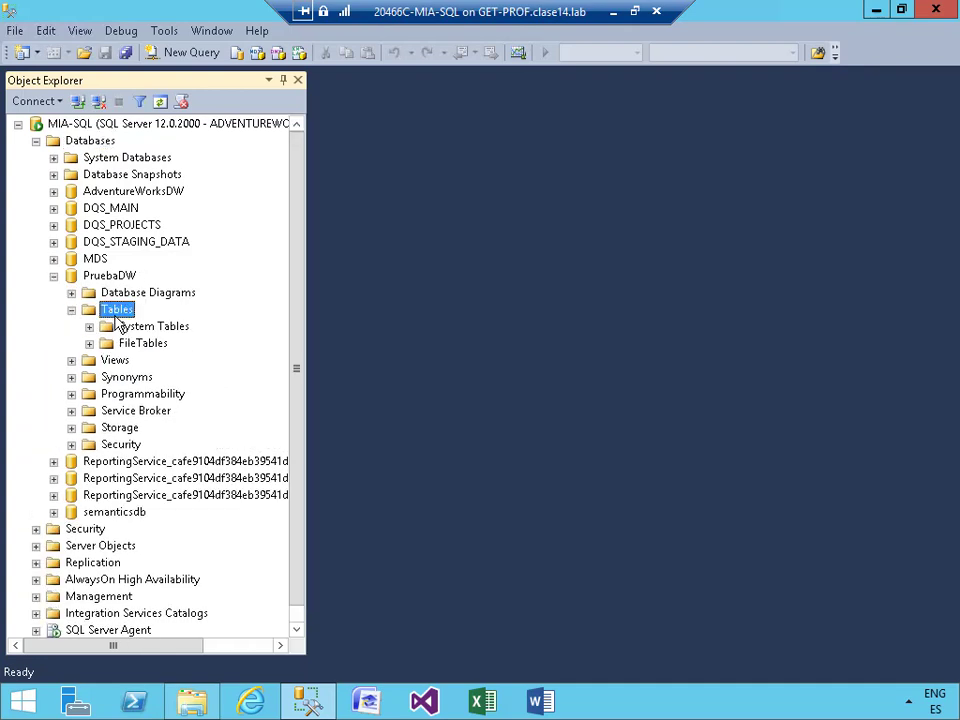
right_click(117, 318)
mouse_move(161, 336)
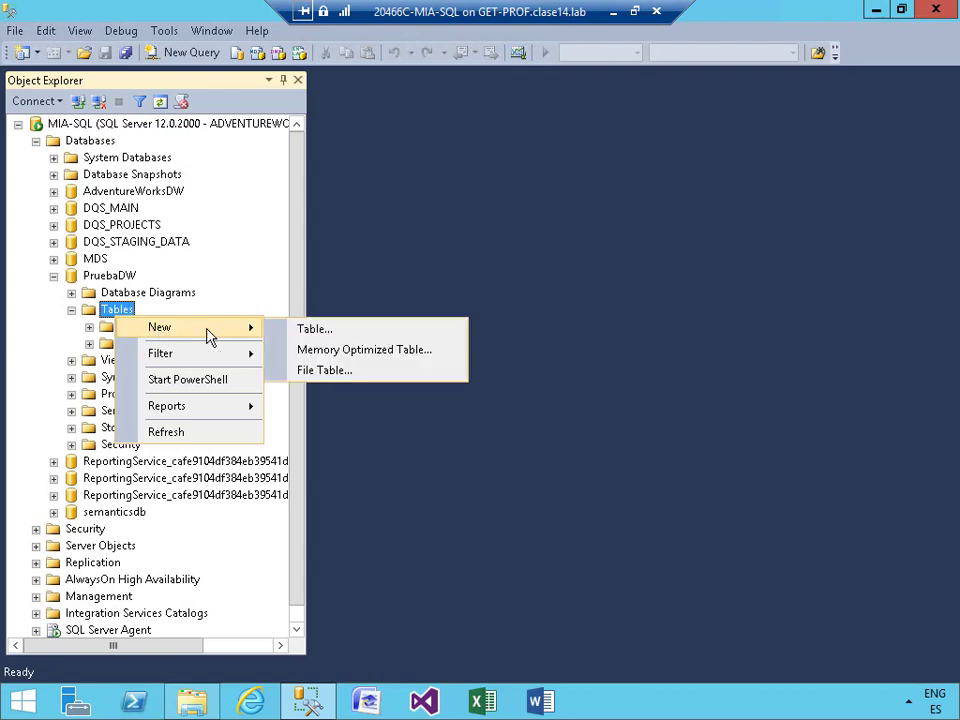
left_click(310, 329)
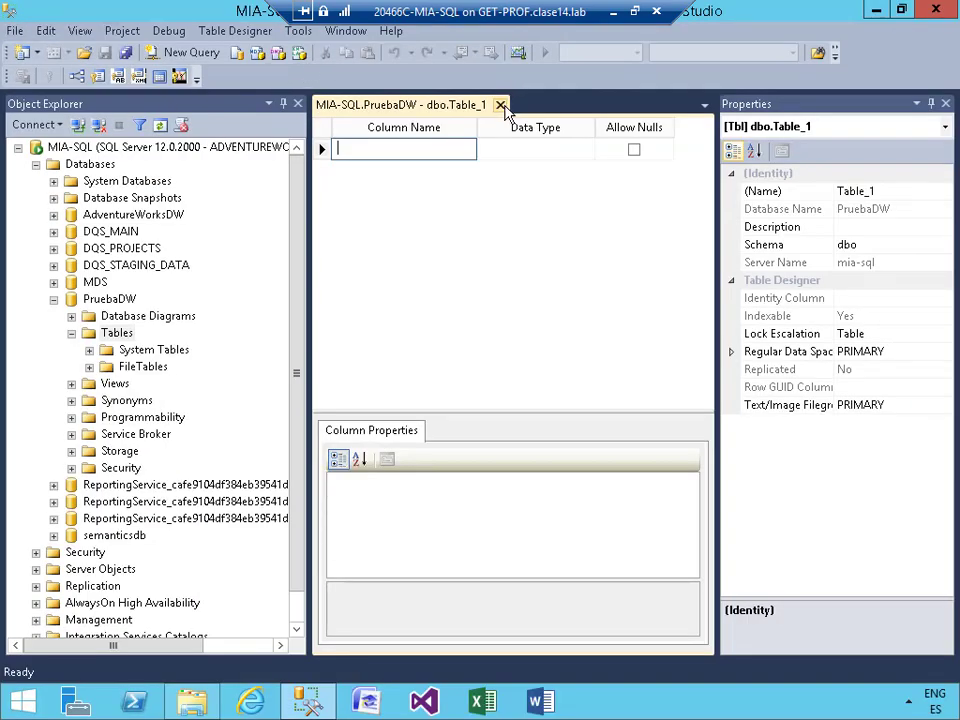
left_click(501, 105)
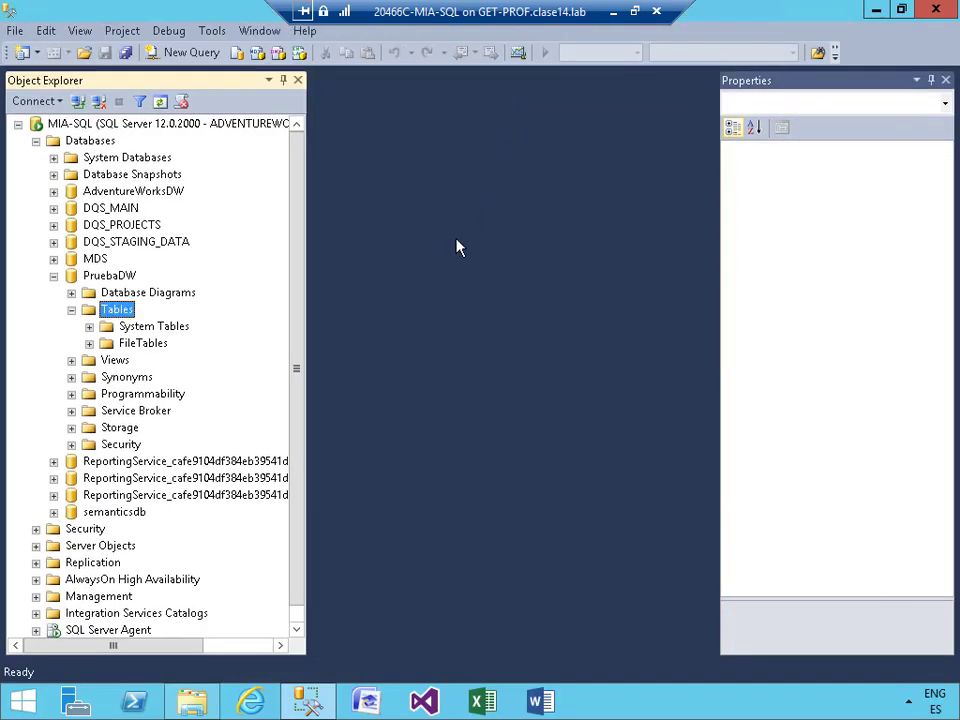
Install diagram support for the PruebaDW database, agreeing to create the required support objects.
left_click(109, 296)
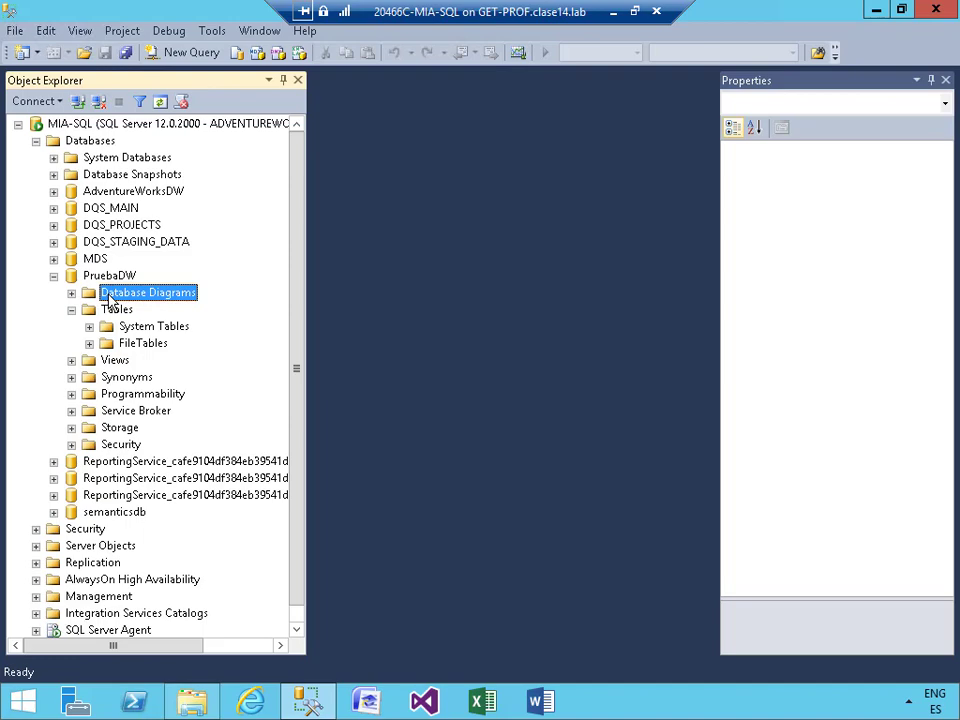
right_click(112, 300)
right_click(104, 297)
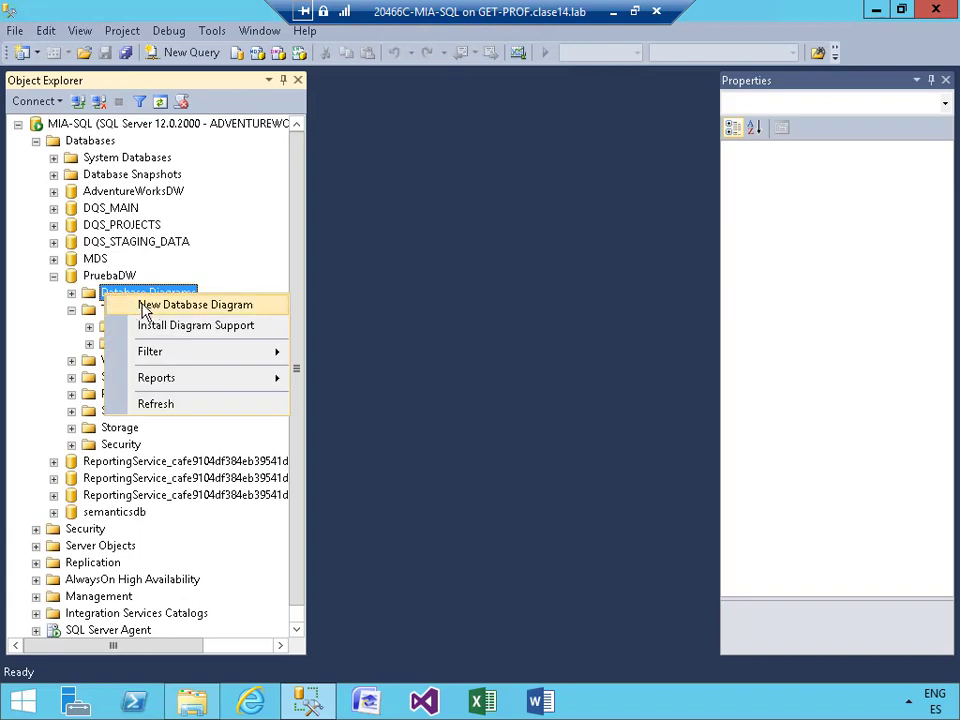
left_click(165, 326)
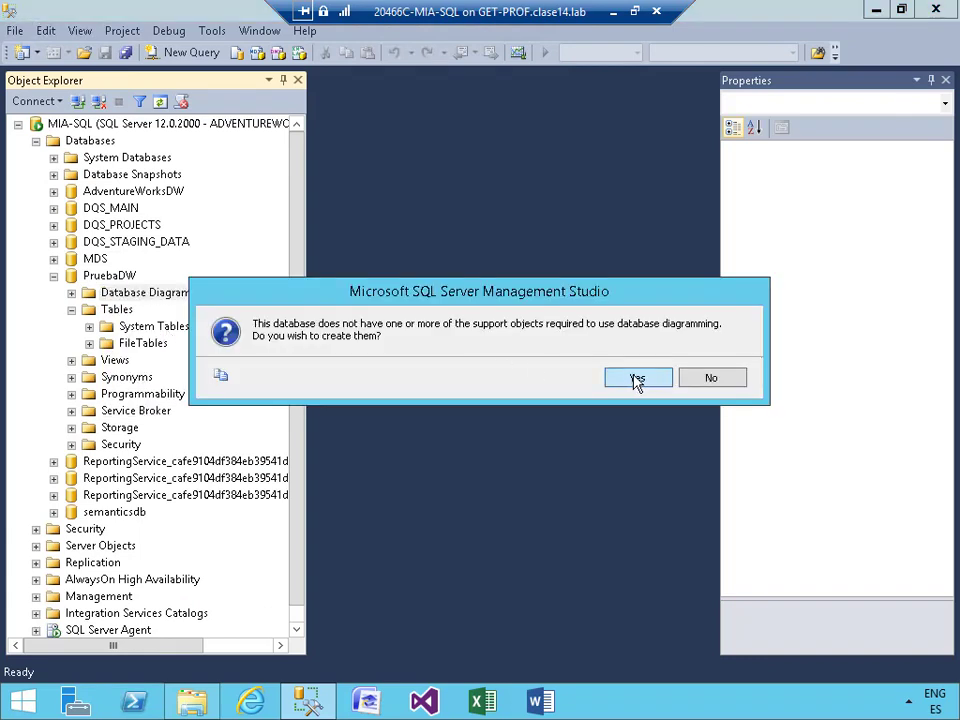
left_click(636, 380)
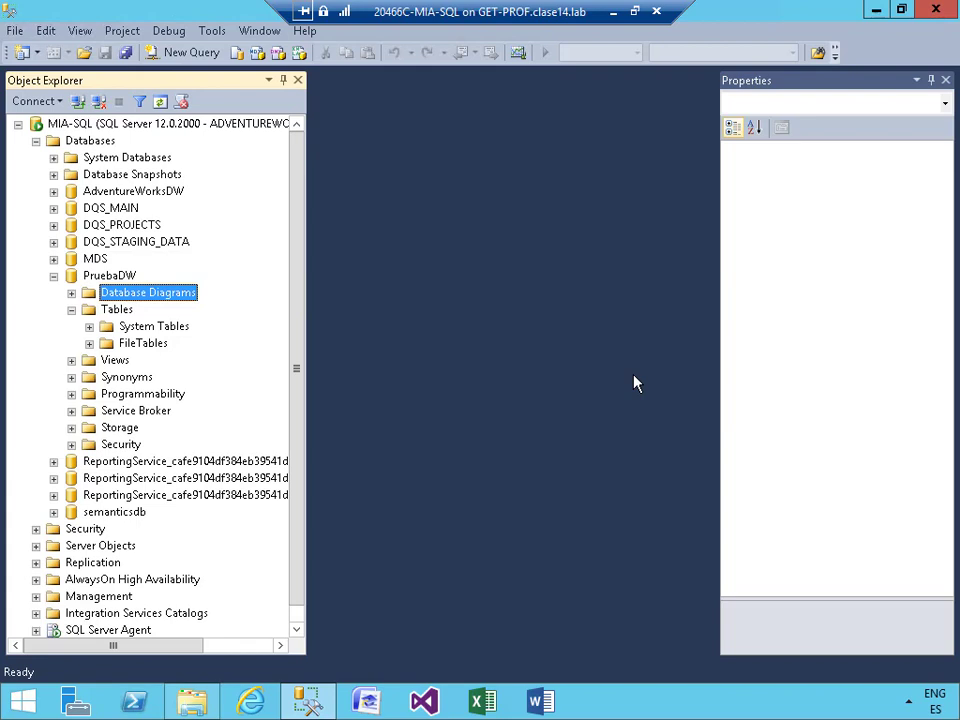
Create a new database diagram in PruebaDW without adding any existing tables.
right_click(110, 302)
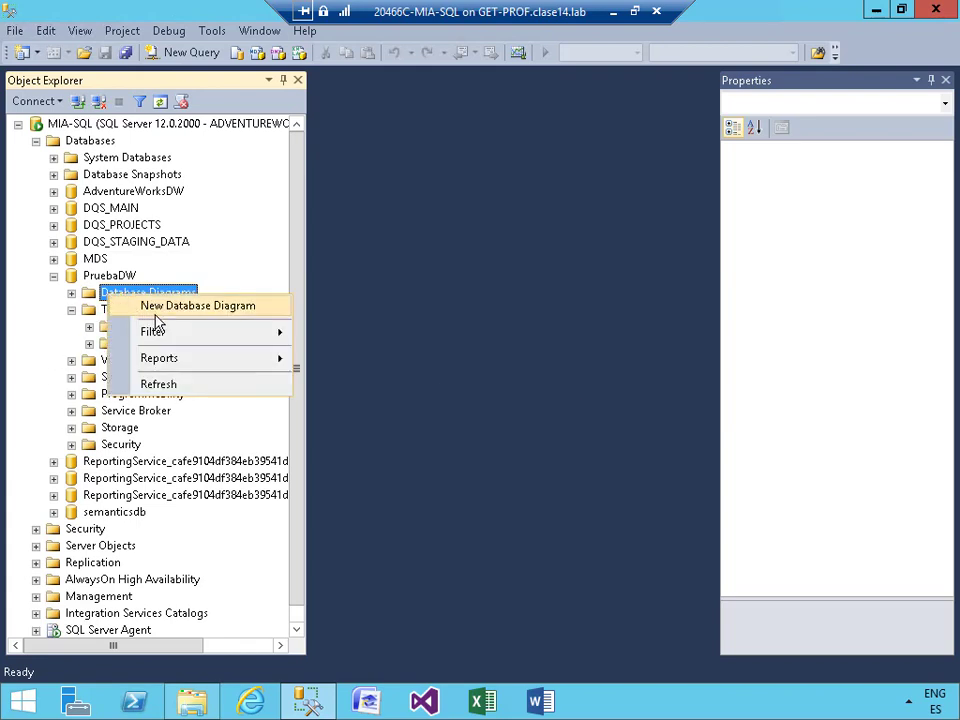
left_click(171, 306)
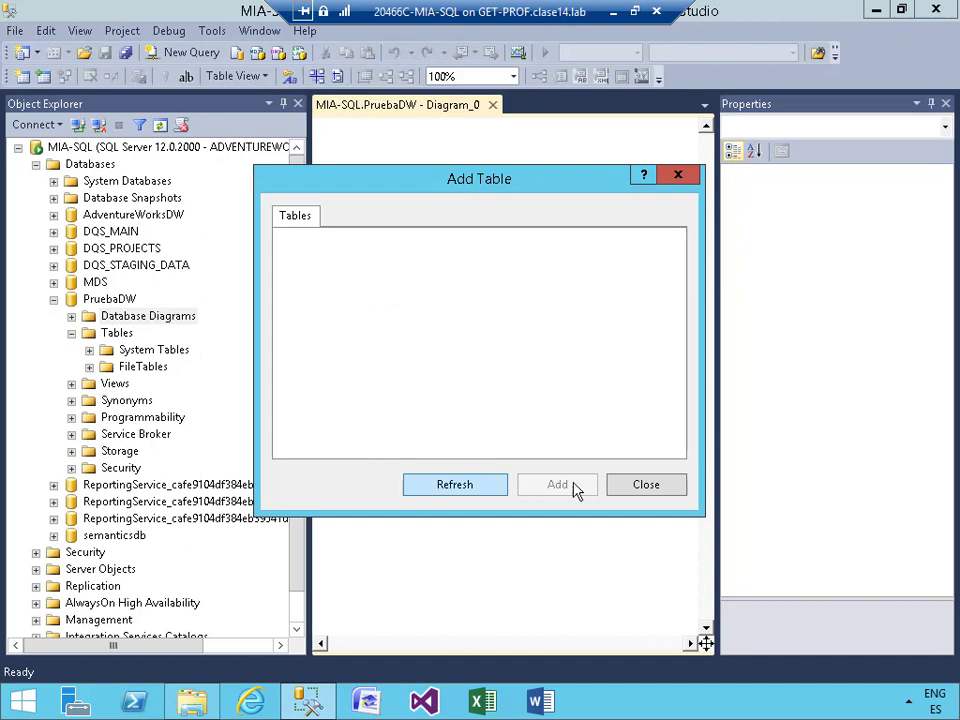
left_click(656, 489)
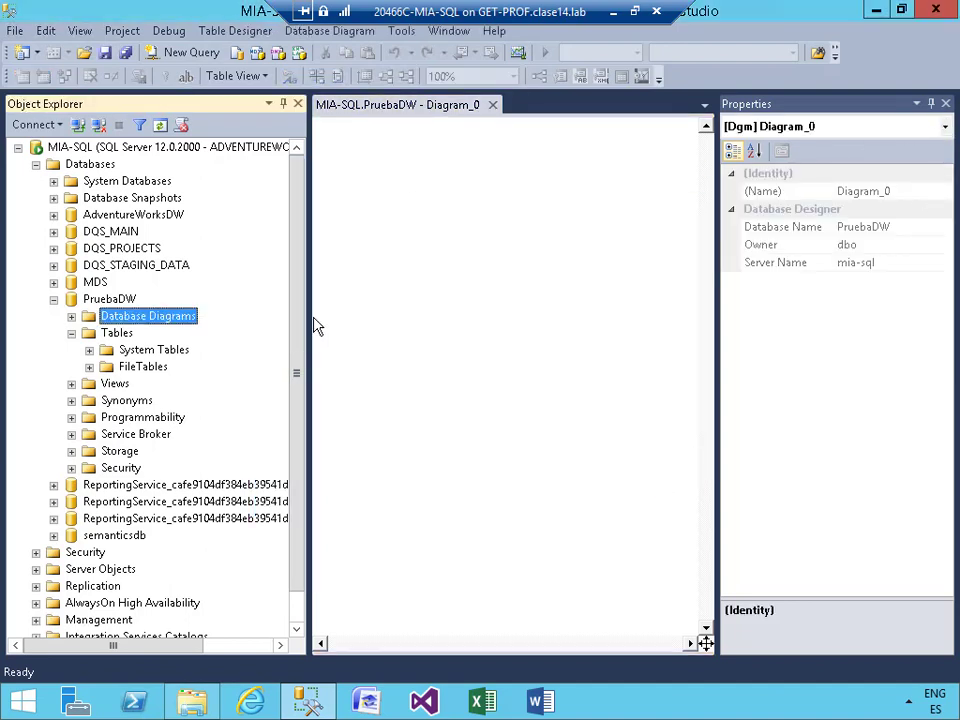
Narrow the Object Explorer and create a new table named DimClientes in the diagram.
left_click_drag(306, 321, 168, 326)
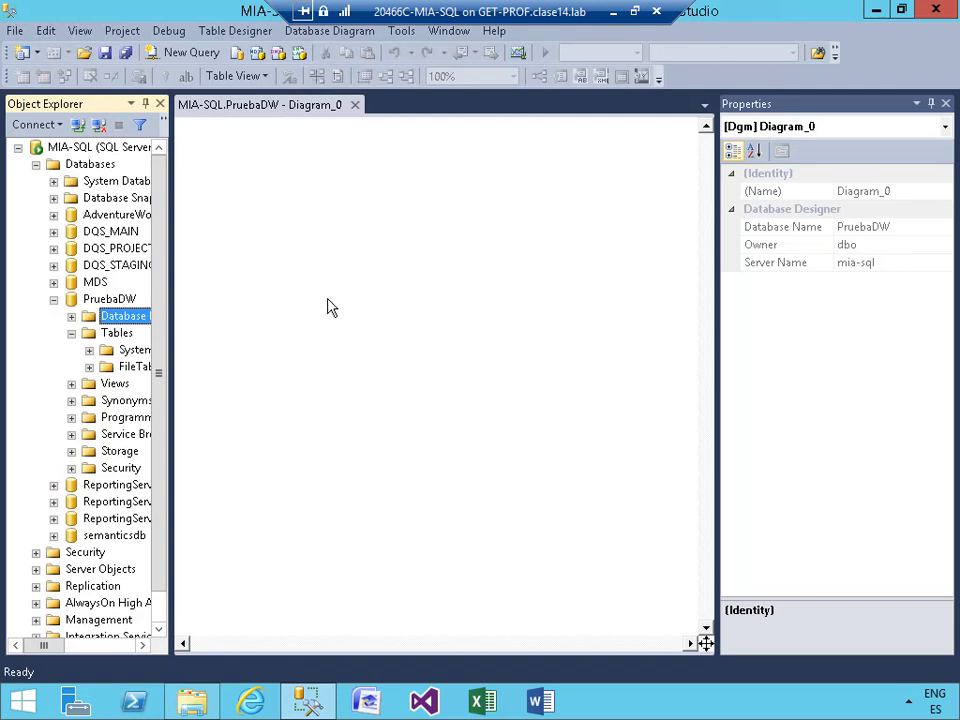
right_click(303, 237)
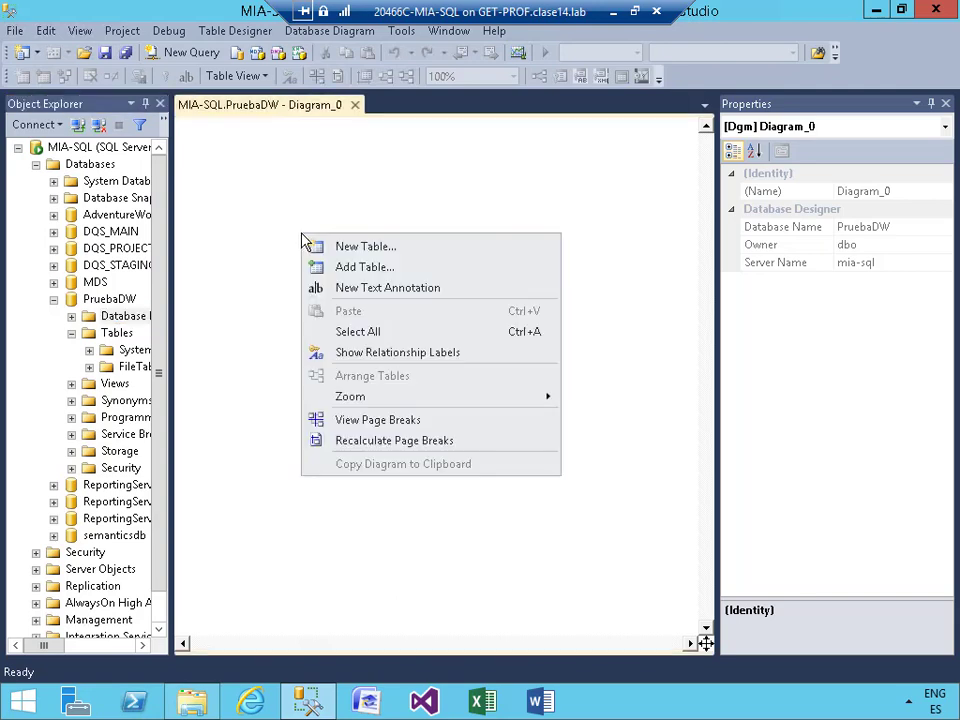
left_click(353, 250)
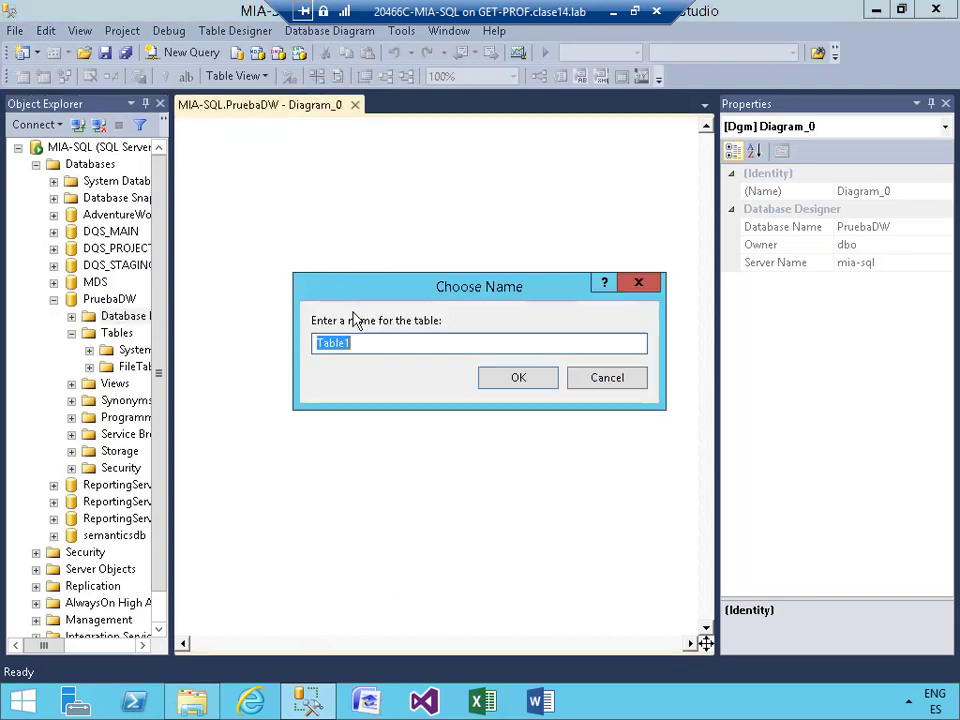
left_click(364, 344)
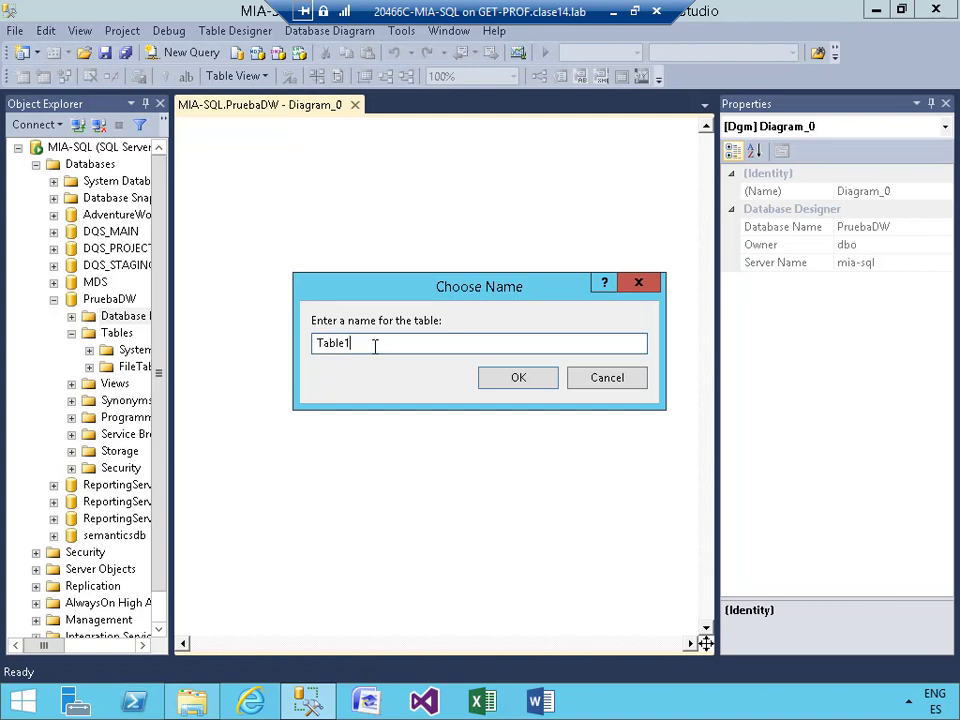
left_click_drag(375, 346, 310, 351)
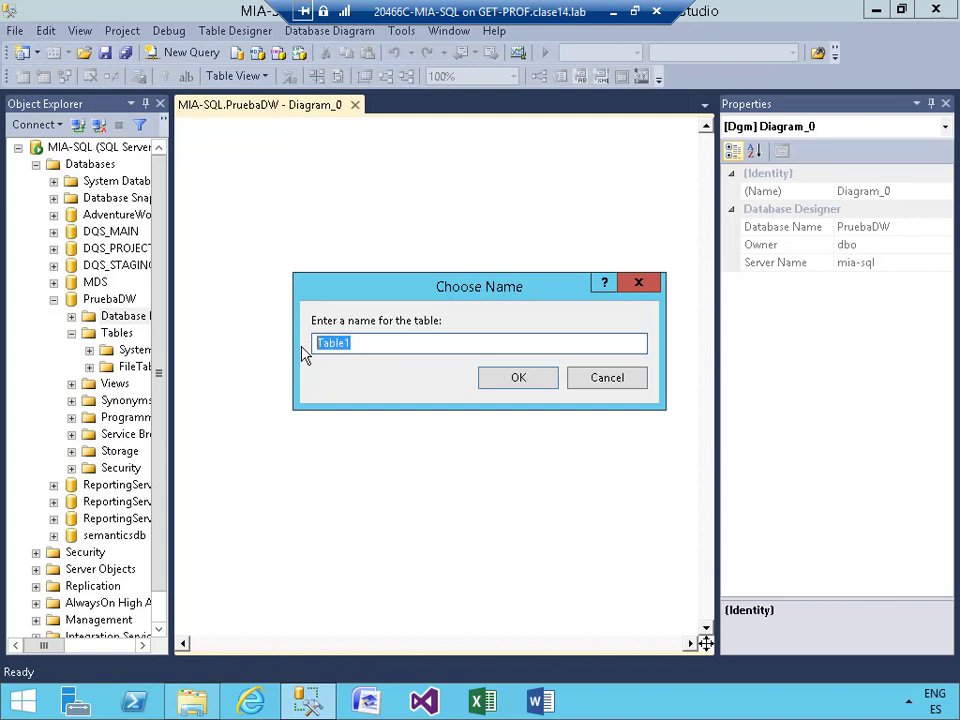
type("DimClinetre")
key("BackSpace")
key("BackSpace")
key("BackSpace")
key("BackSpace")
key("BackSpace")
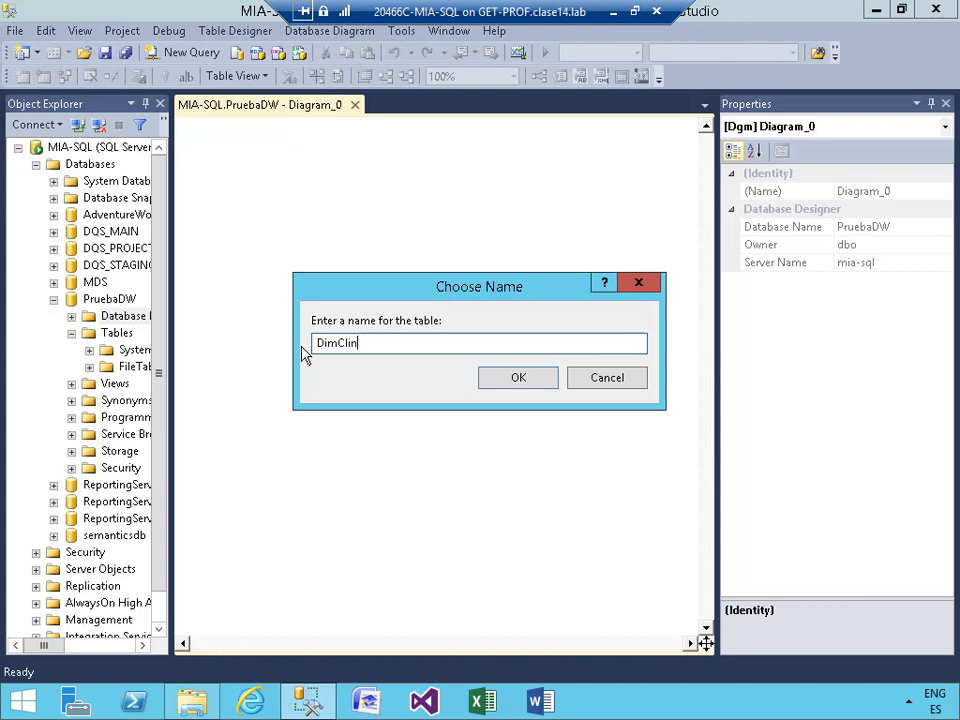
type("entes")
left_click(493, 380)
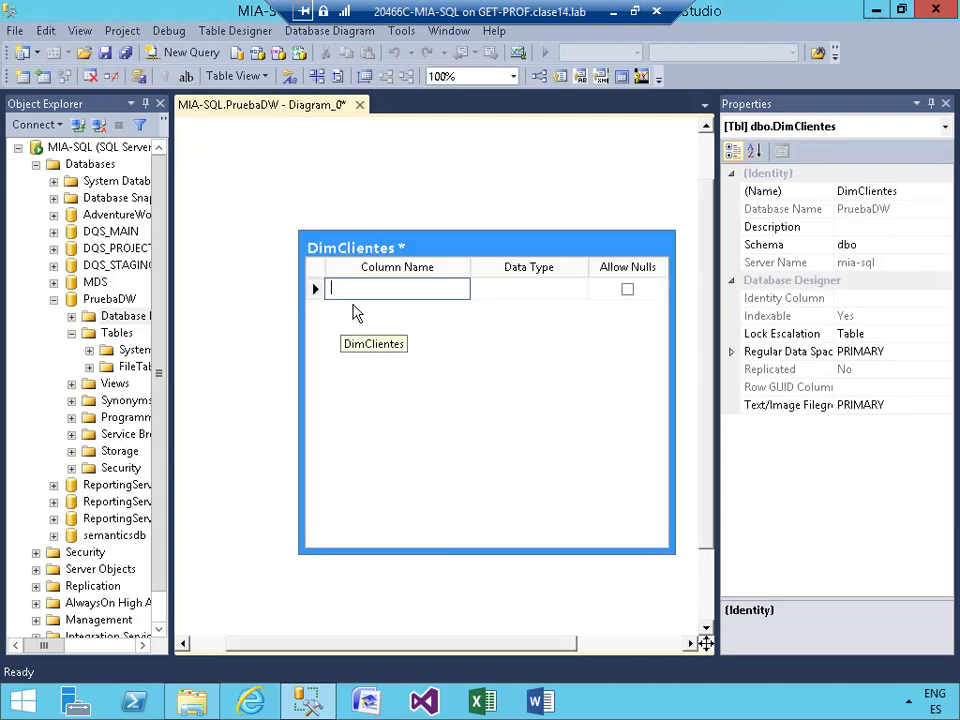
Add a codCliente column of data type smallint to the DimClientes table.
type("codC")
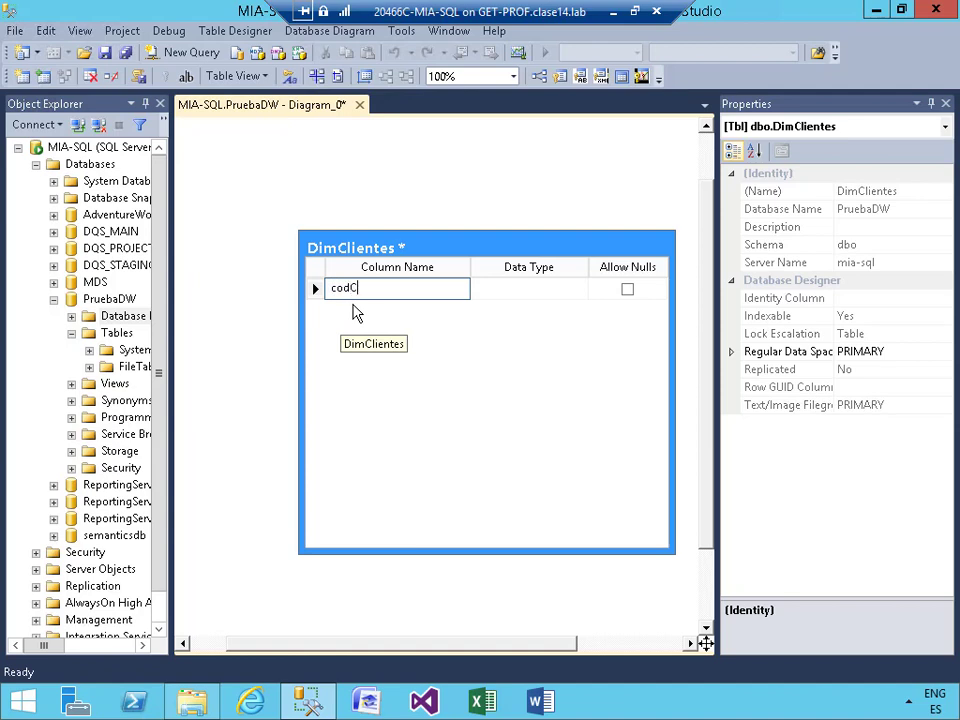
type("liente")
left_click(551, 290)
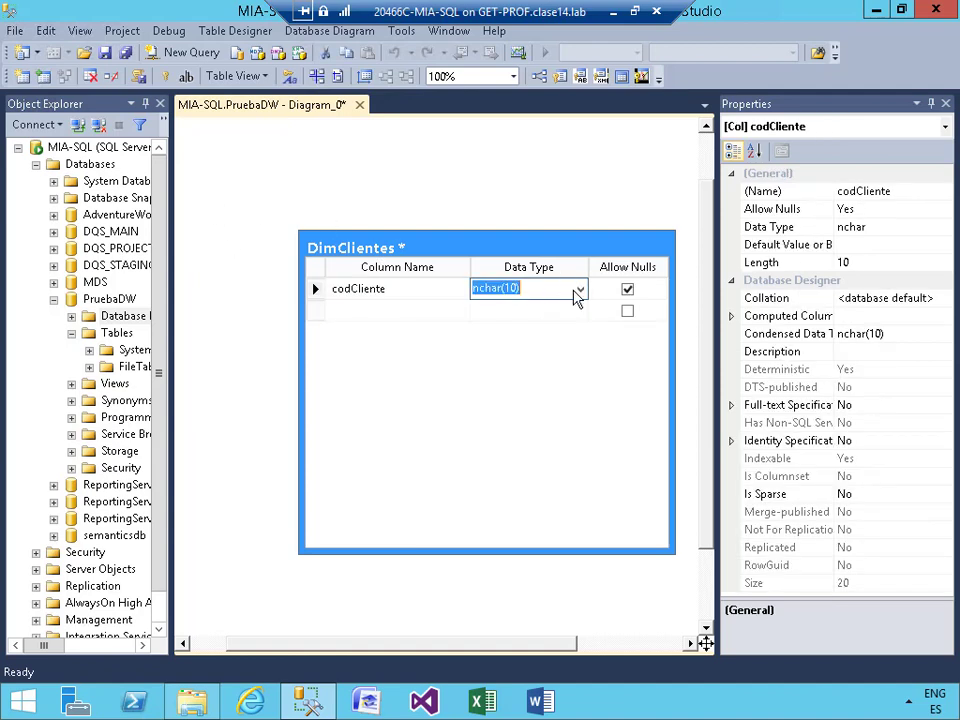
left_click(581, 292)
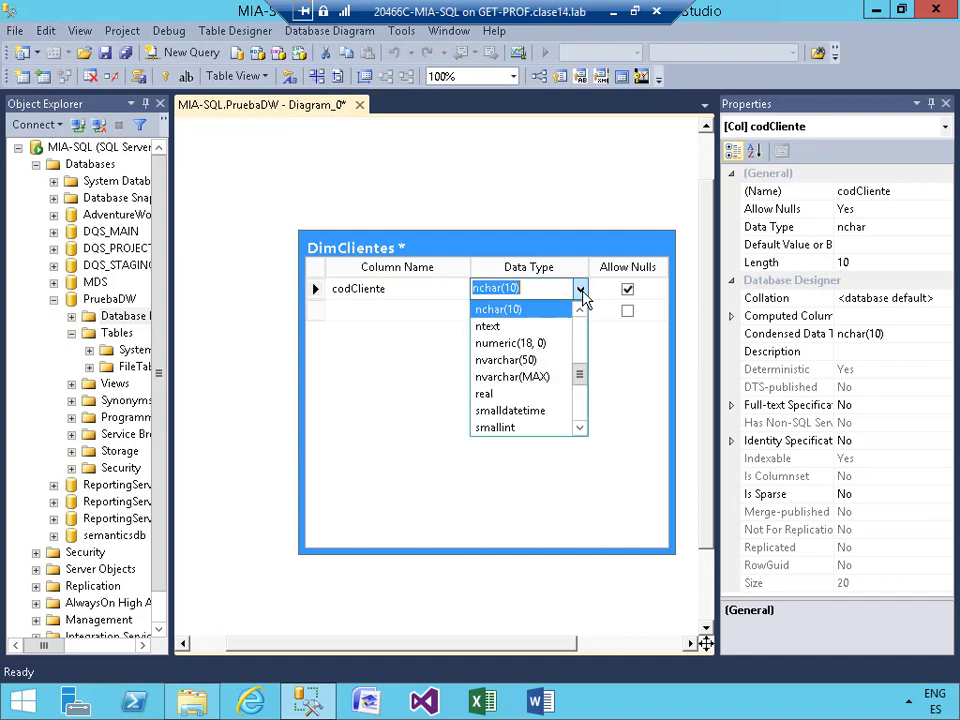
left_click(535, 428)
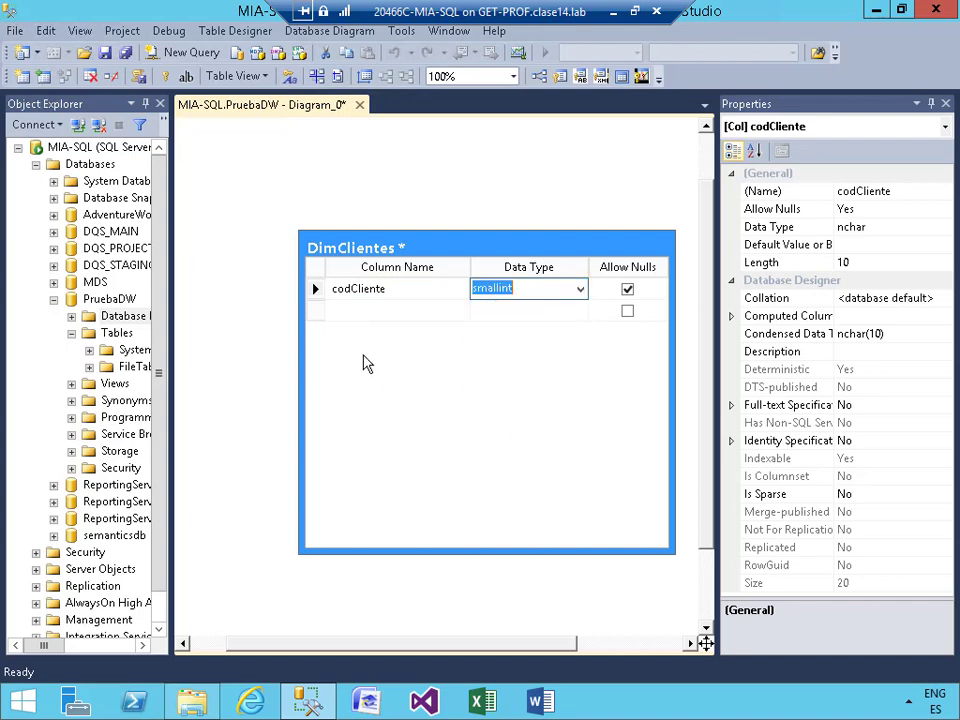
Add a Nombre column of data type nvarchar(50) to the DimClientes table.
left_click(350, 312)
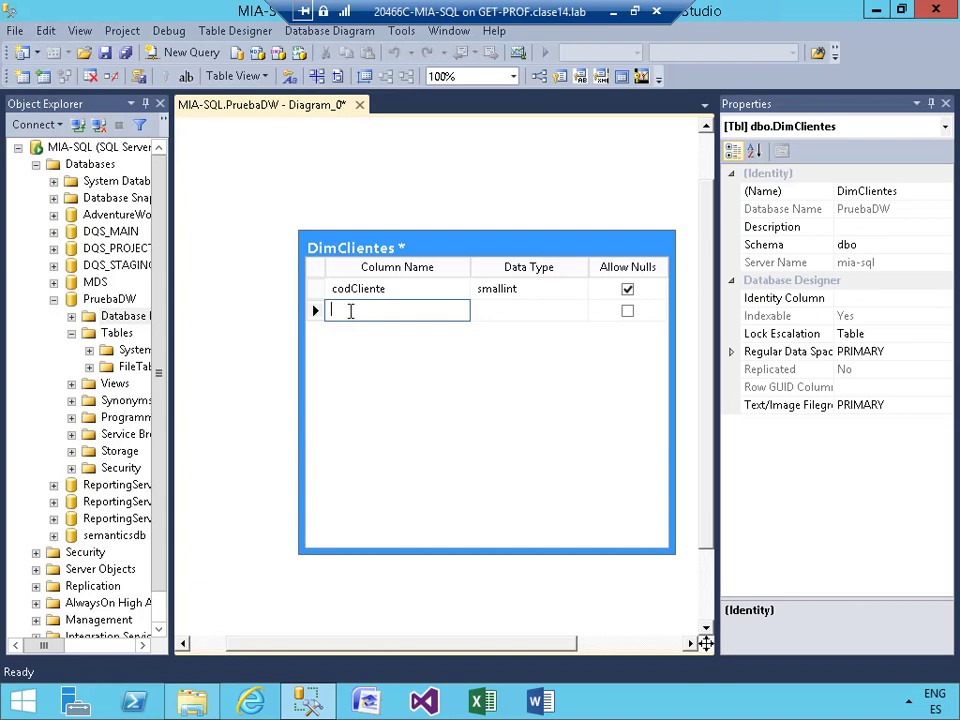
type("Nom")
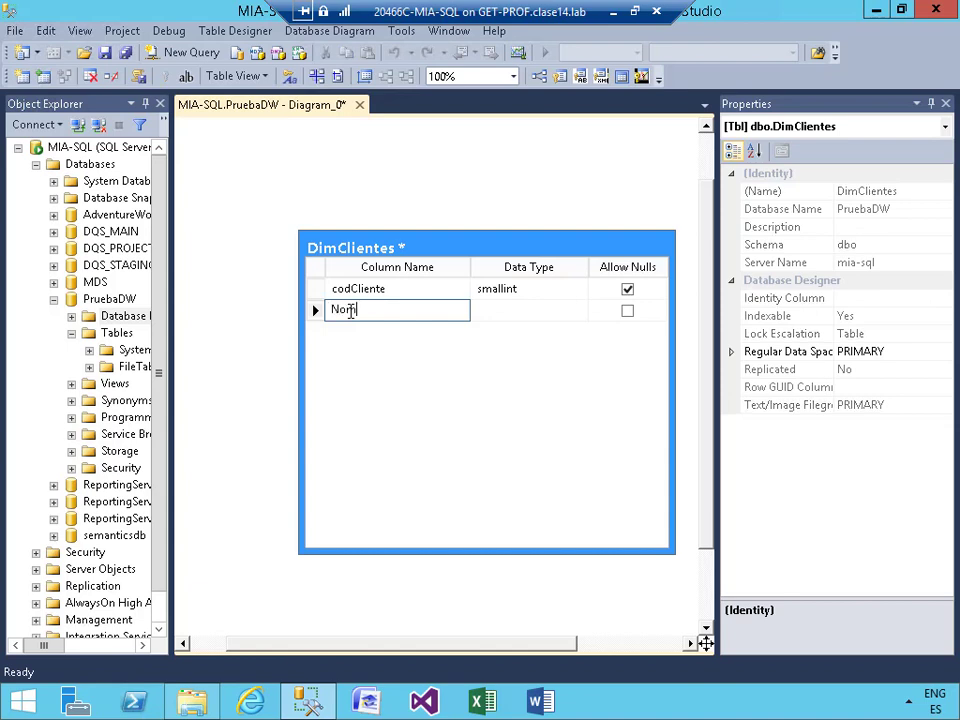
key("BackSpace")
type("mbre")
key("Tab")
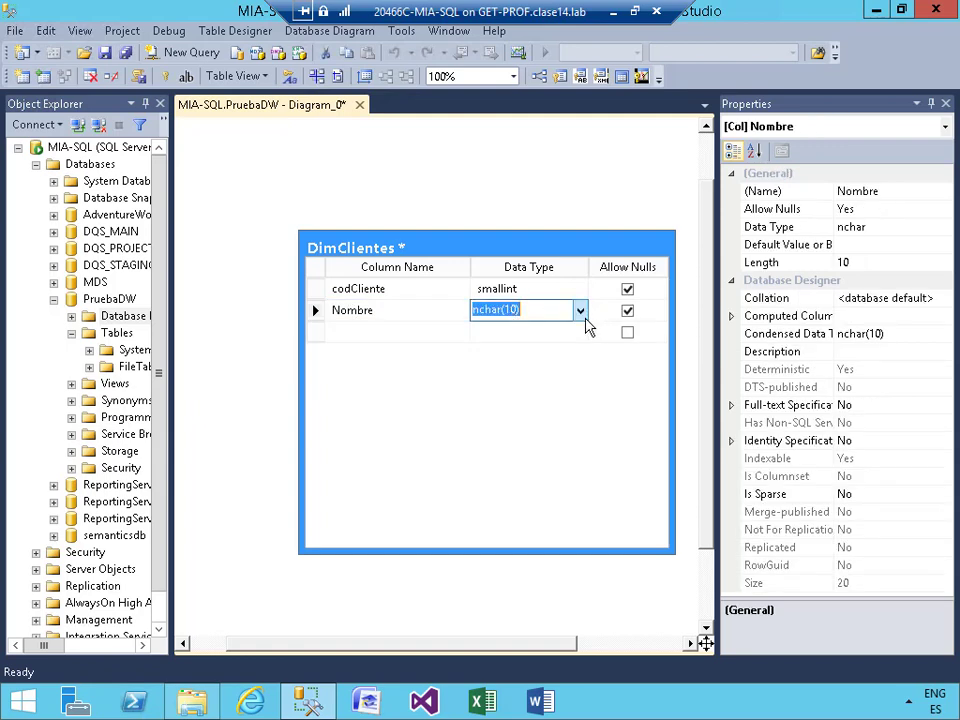
left_click(580, 311)
mouse_move(586, 406)
left_mouse_down()
mouse_move(590, 424)
mouse_move(588, 395)
left_mouse_up()
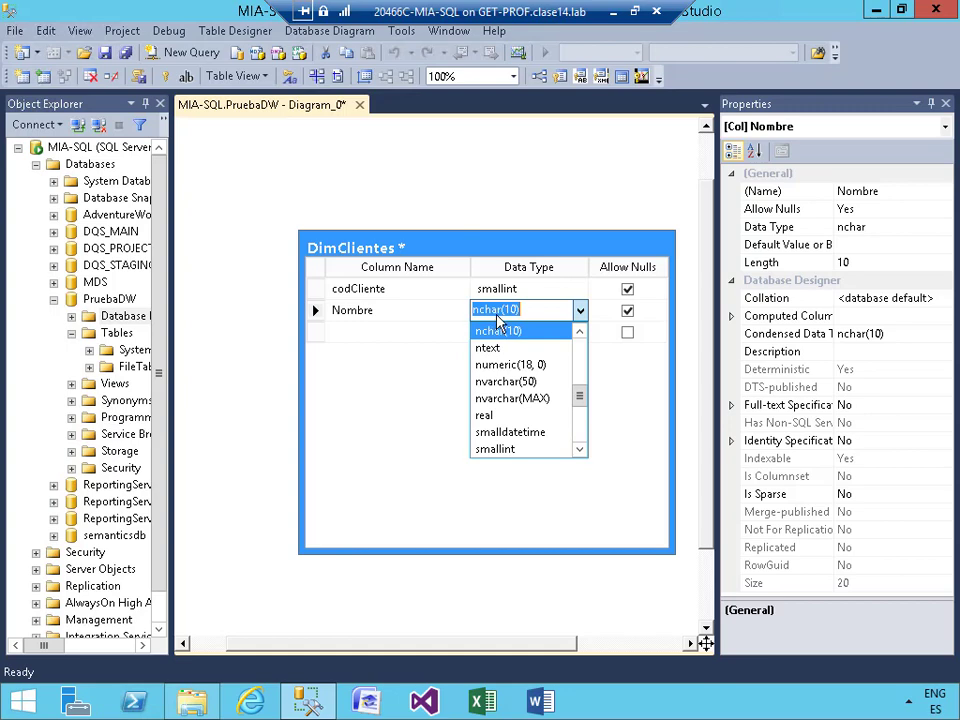
left_click(498, 330)
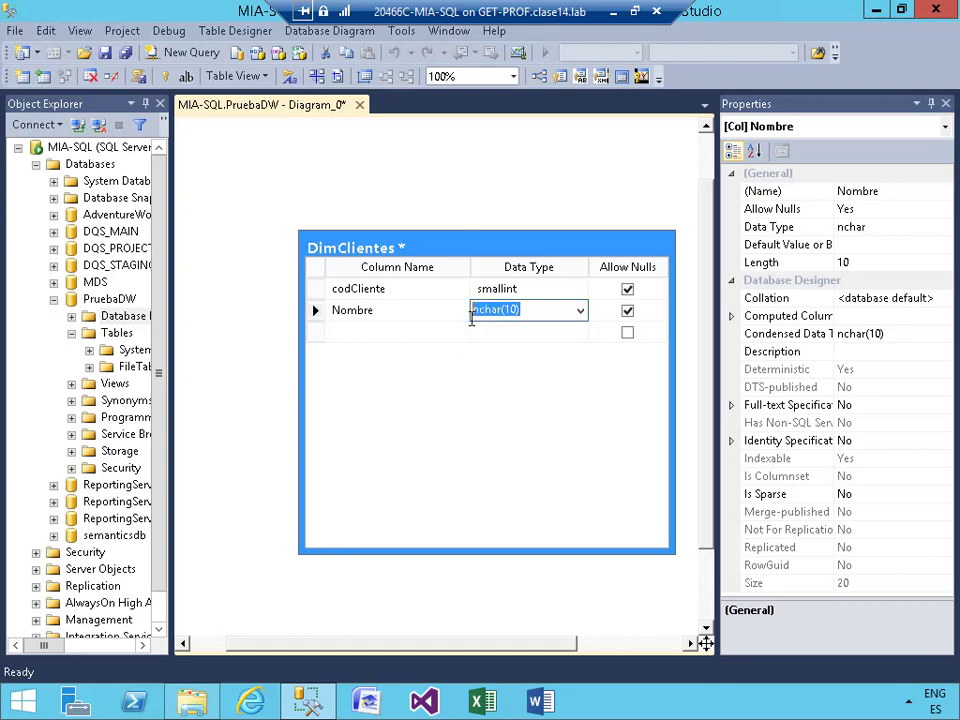
type("nvarcha")
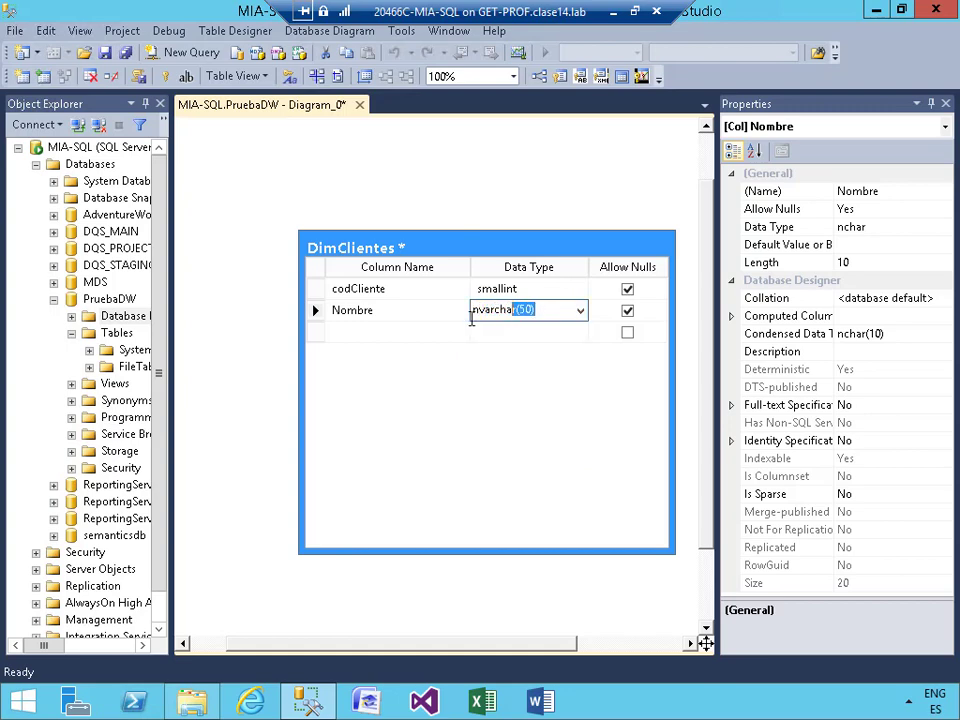
type("r")
left_click(358, 333)
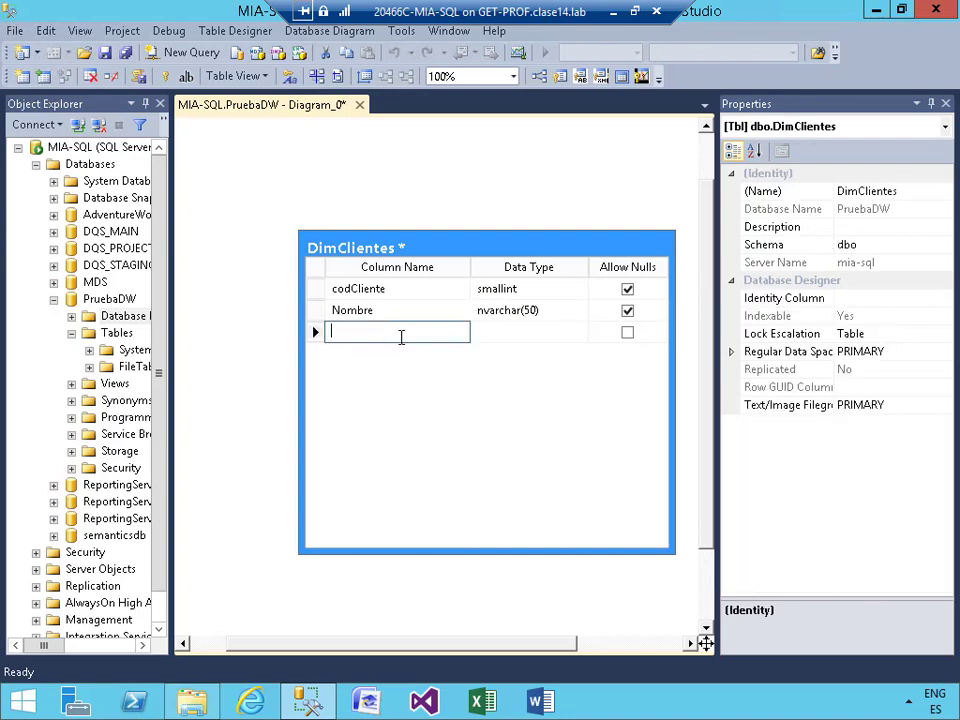
left_click(527, 314)
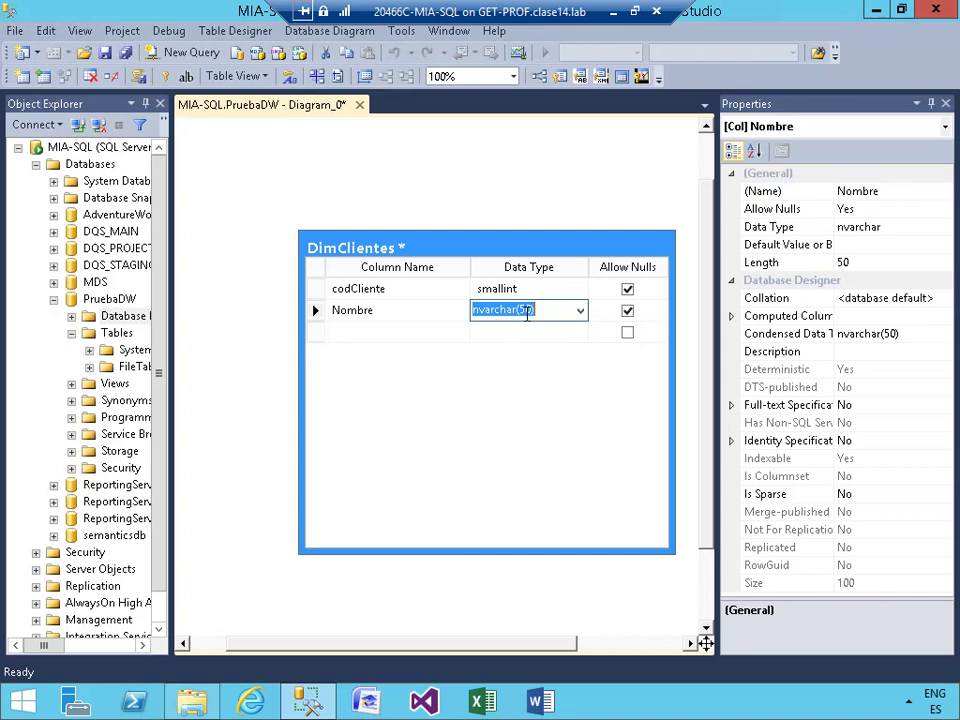
Add an Apellido column of data type nvarchar(50) to the DimClientes table.
left_click(352, 334)
type("Apellido")
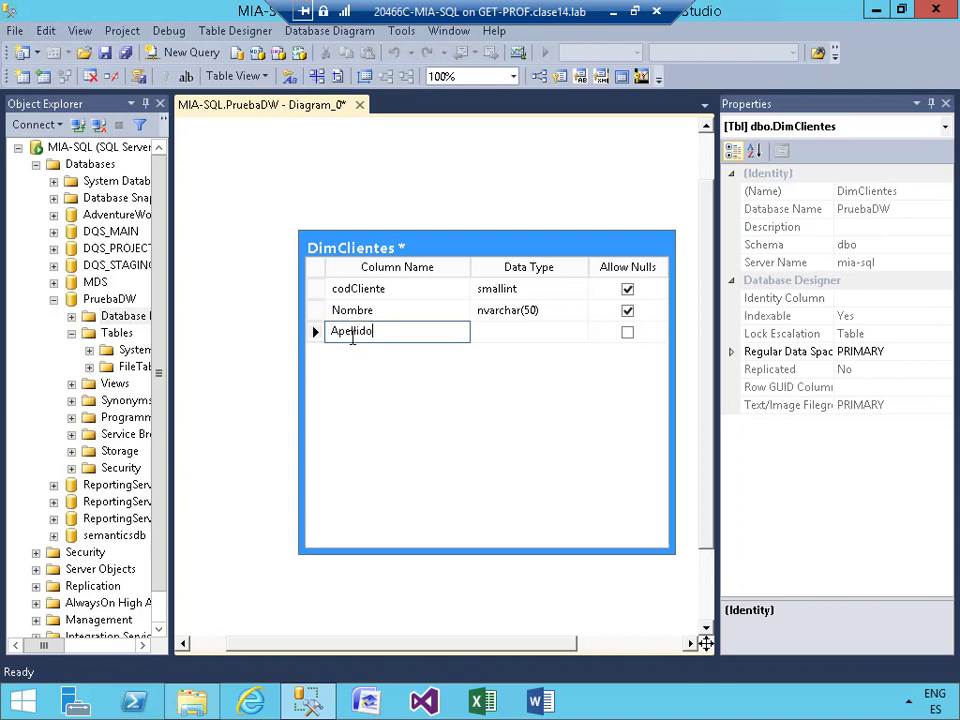
left_click(480, 339)
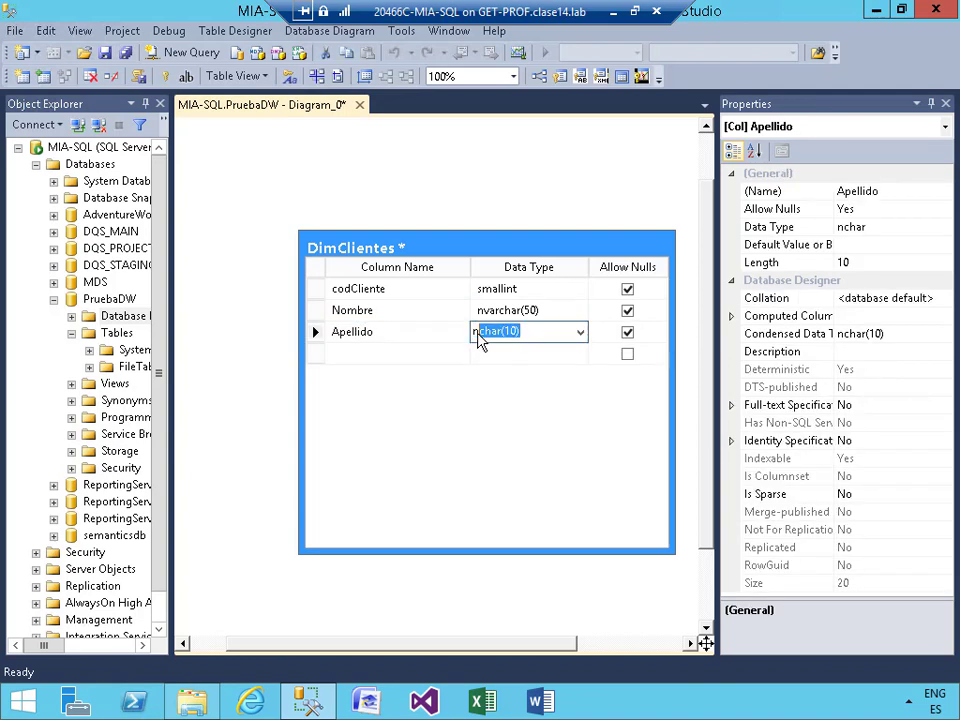
type("nvarchar")
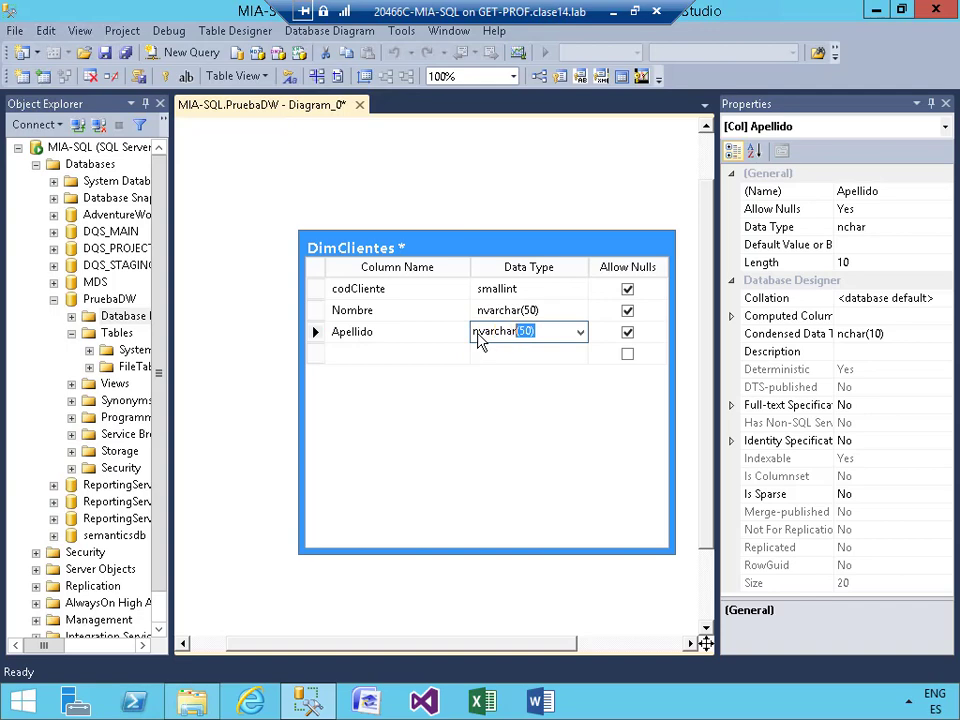
type("(")
left_click(357, 358)
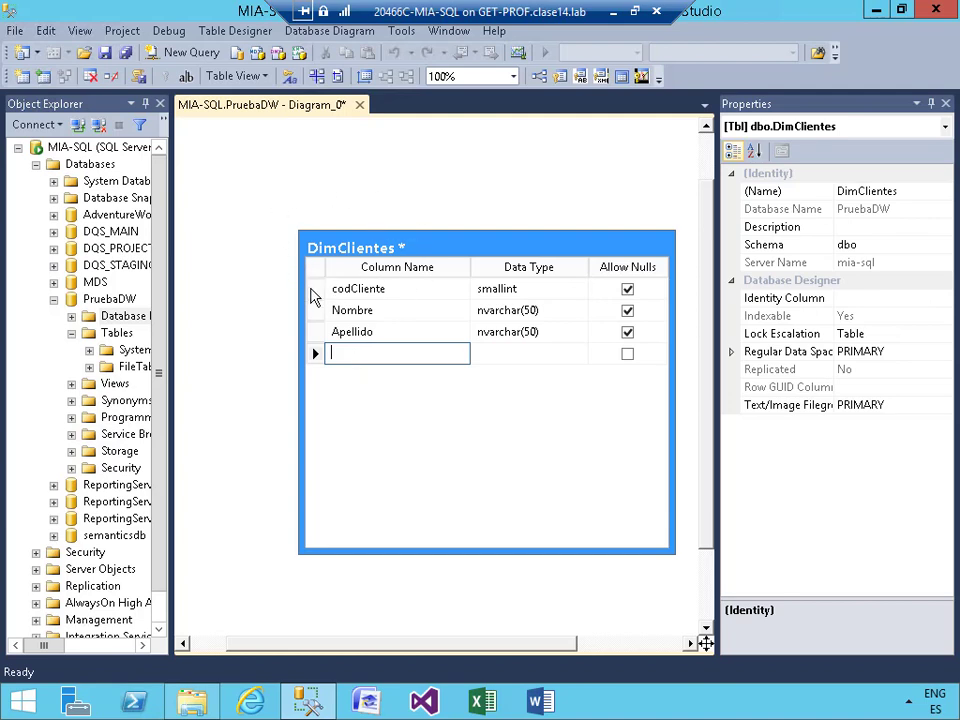
Set the codCliente column as the primary key of the DimClientes table.
left_click(314, 288)
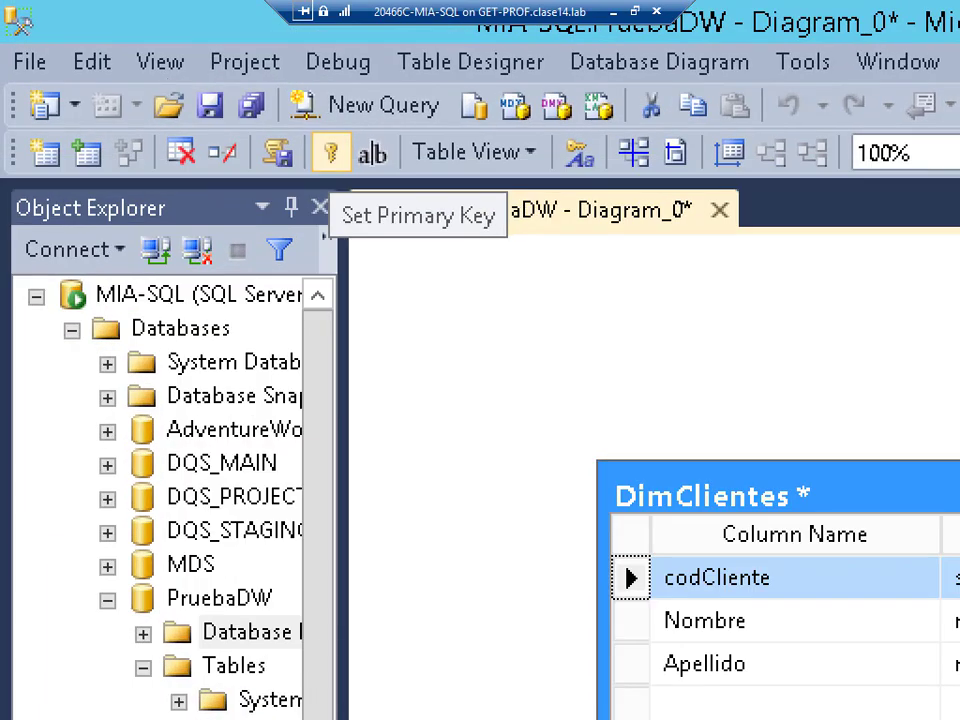
left_click_drag(306, 128, 354, 176)
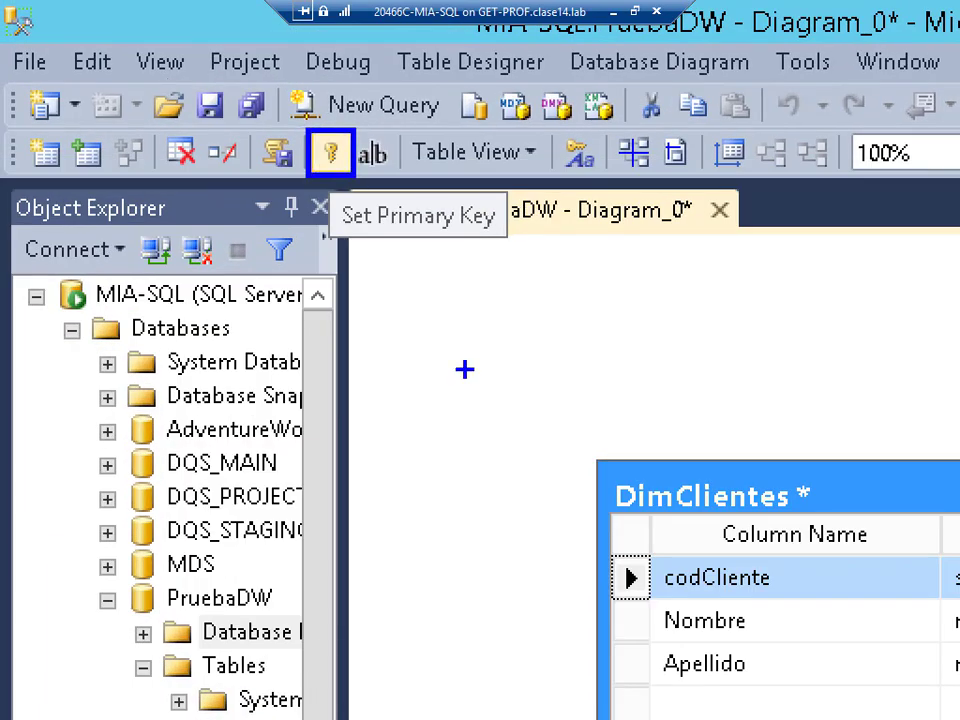
mouse_move(566, 542)
left_mouse_down()
mouse_move(596, 578)
mouse_move(418, 332)
mouse_move(349, 190)
left_mouse_up()
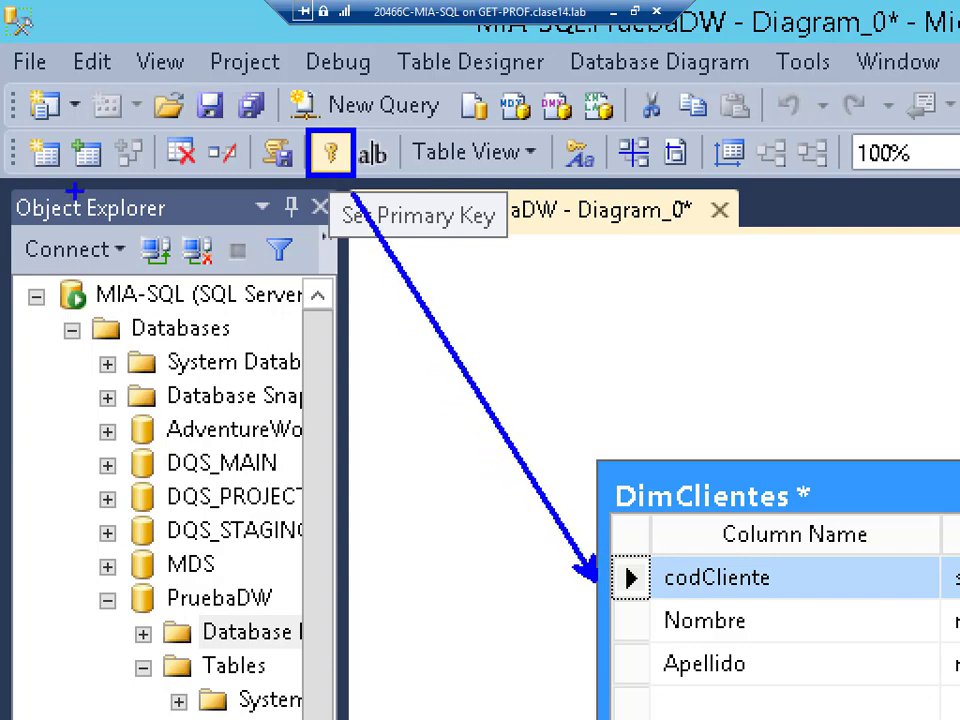
key("Escape")
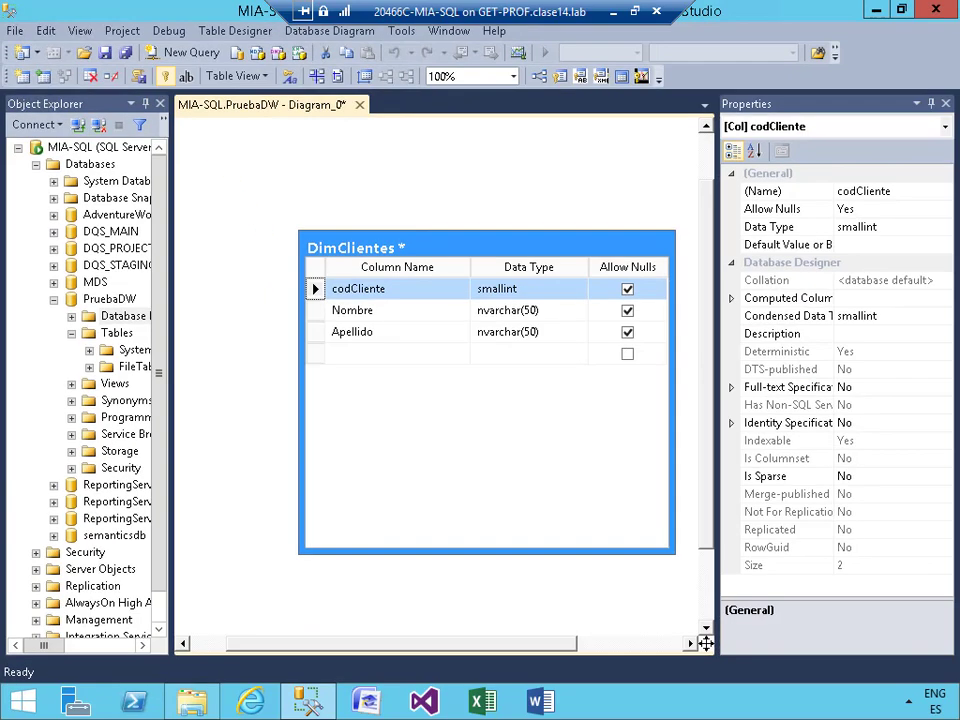
left_click(166, 78)
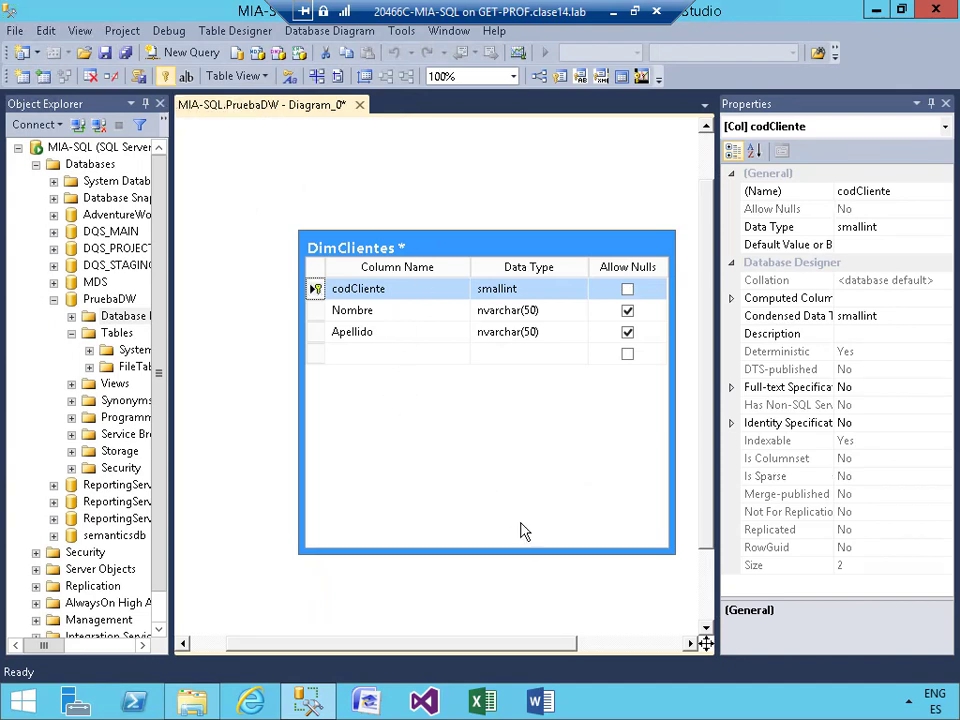
Shrink the DimClientes box to its rows and place it in the diagram's upper-left area, with the Properties window auto-hidden.
left_click_drag(531, 552, 508, 372)
left_click_drag(506, 255, 390, 163)
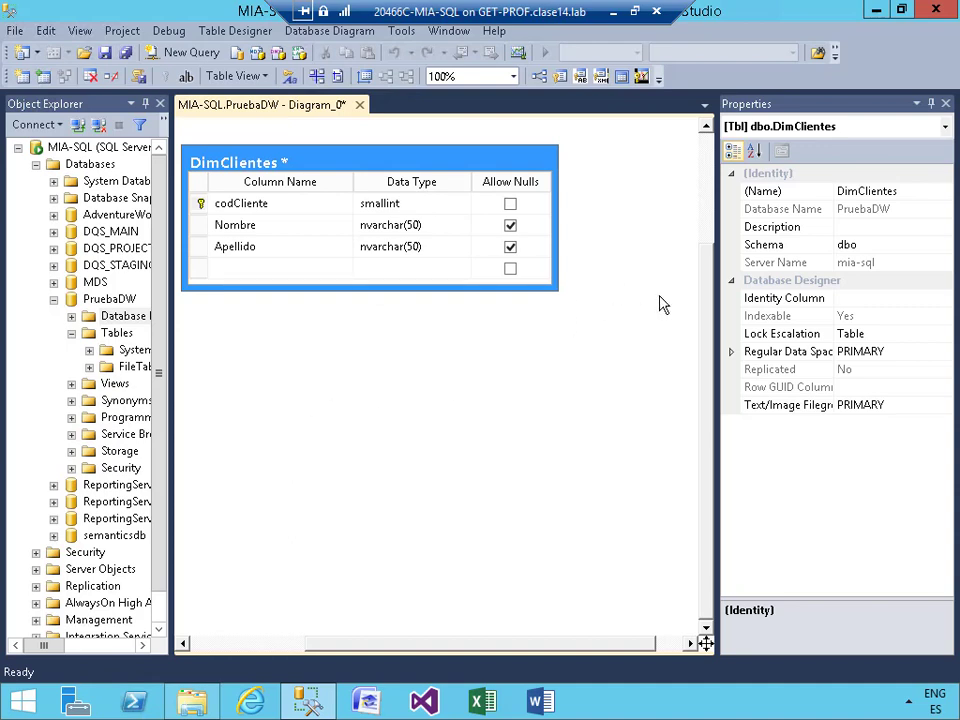
left_click(930, 103)
Create a new table named FactVentas and position it below DimClientes, slightly to the right.
left_click(366, 371)
right_click(364, 366)
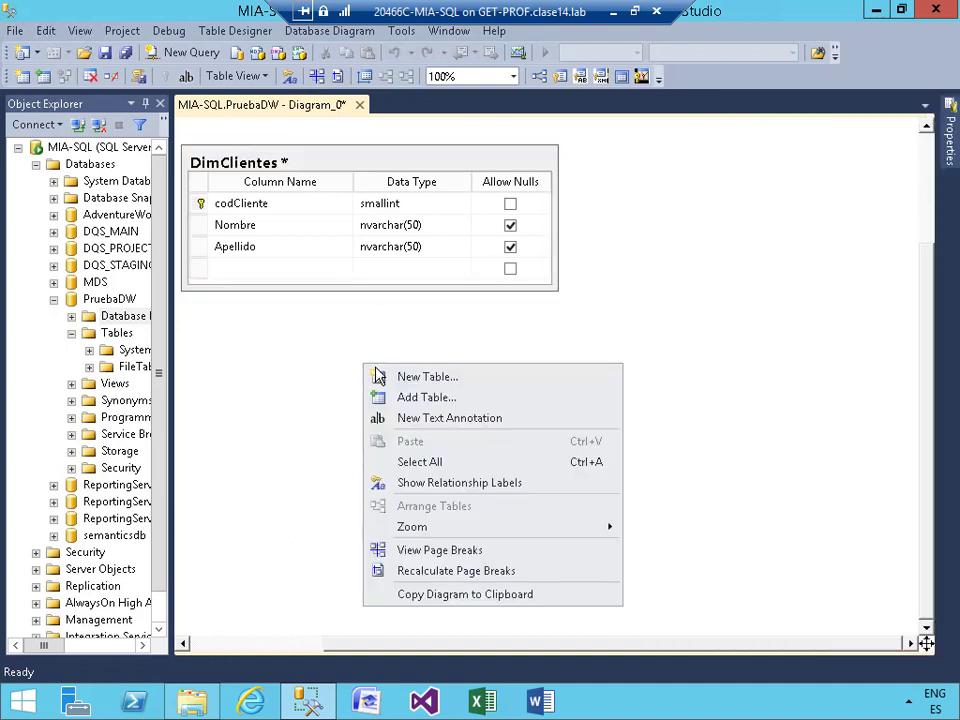
left_click(430, 379)
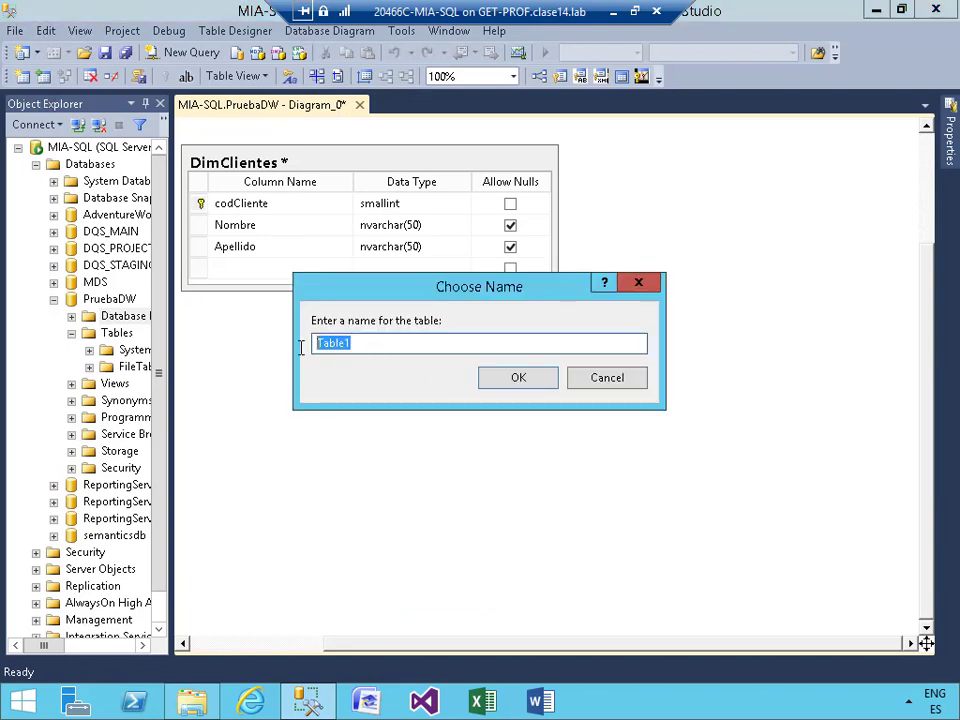
type("Fact")
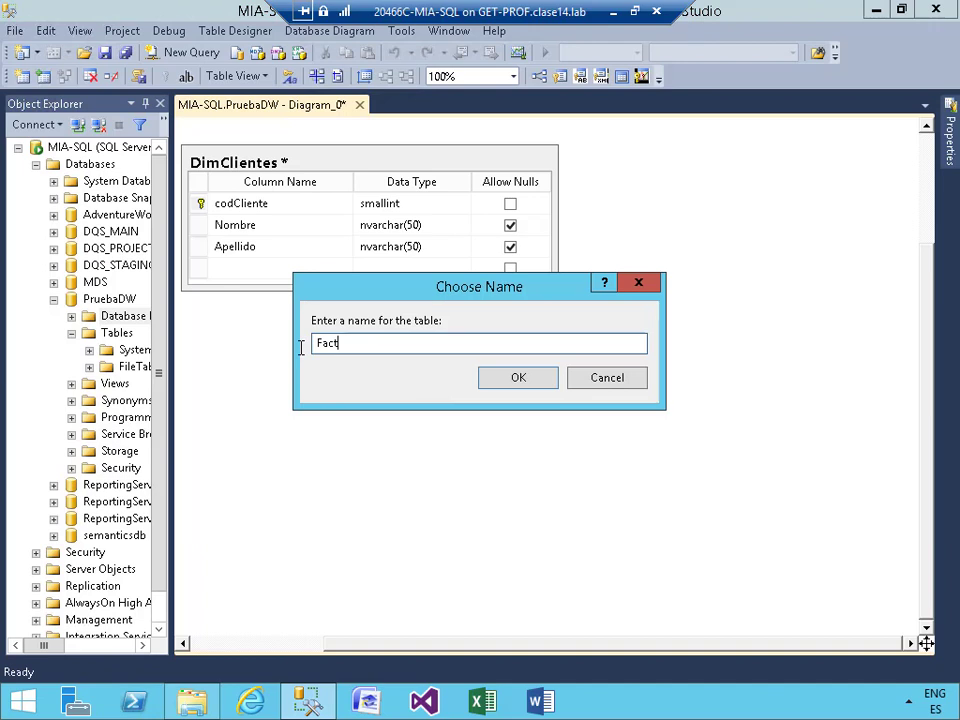
type("Ventas")
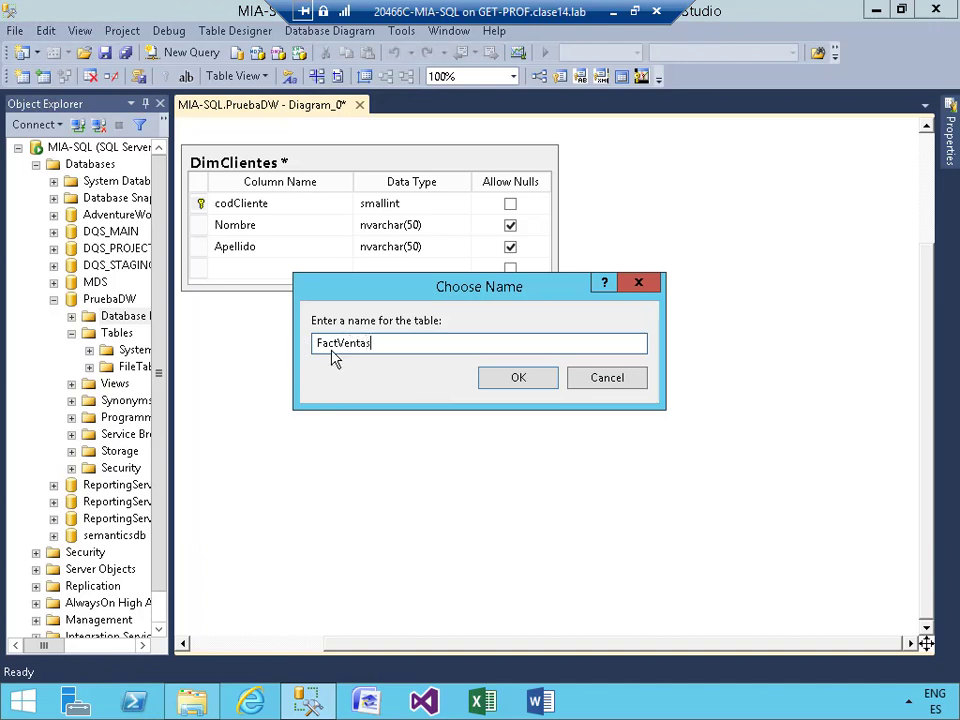
left_click(493, 386)
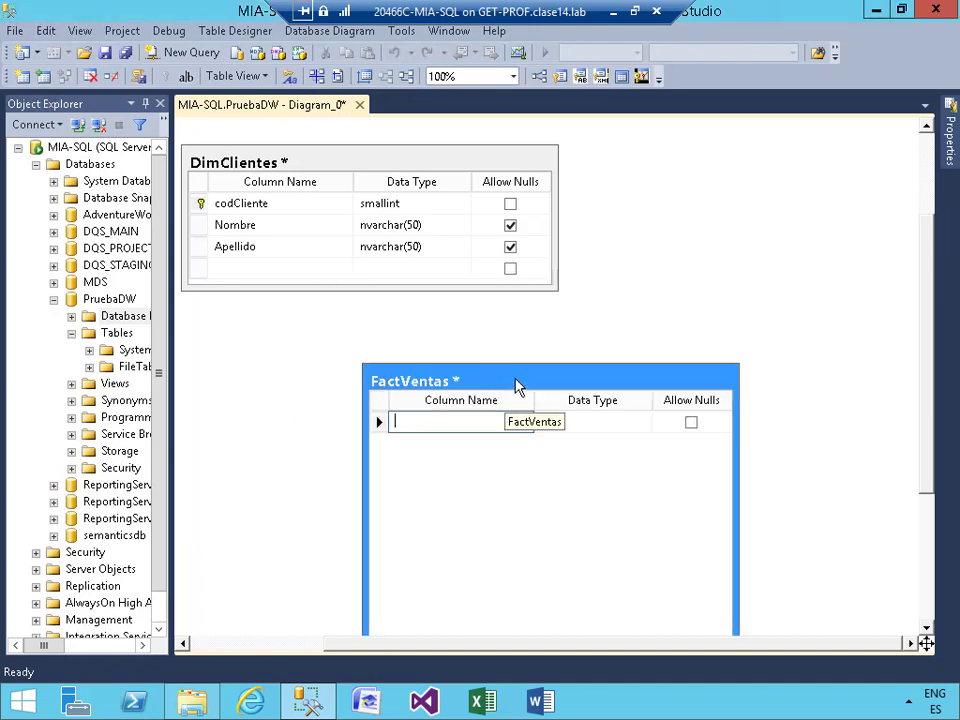
left_click_drag(515, 390, 536, 358)
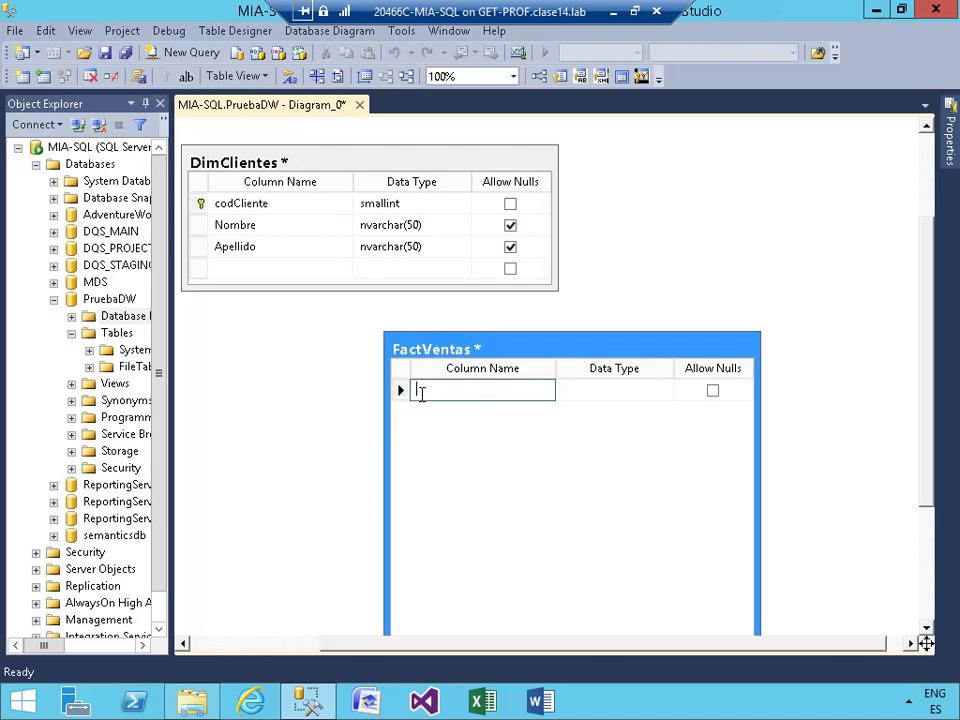
Add a codCliente column of data type smallint to the FactVentas table.
type("codCliente")
left_click(652, 392)
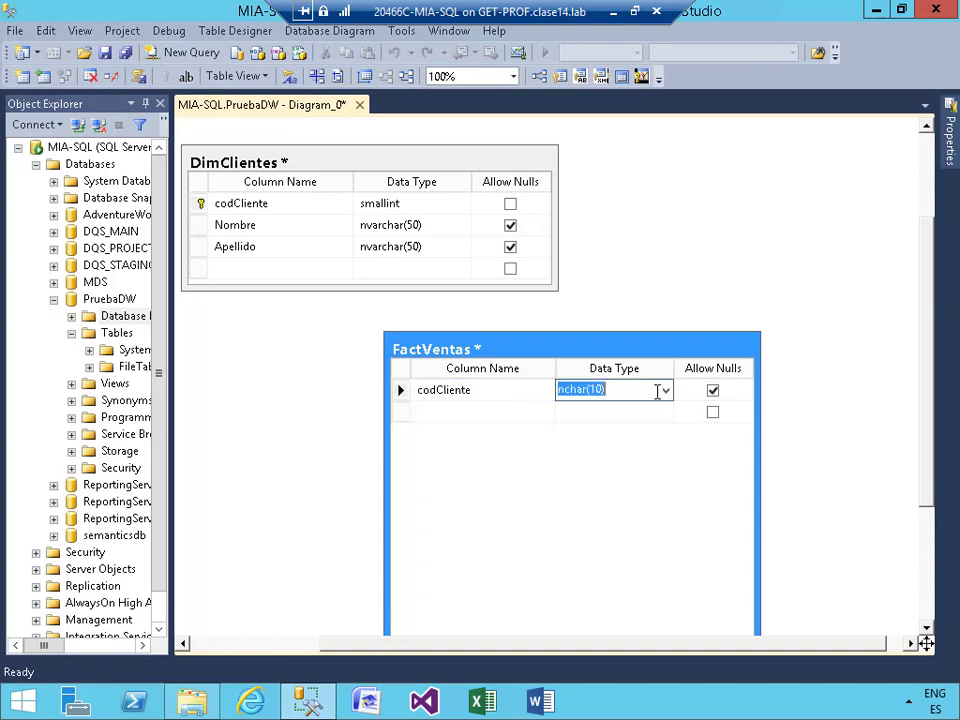
left_click(666, 392)
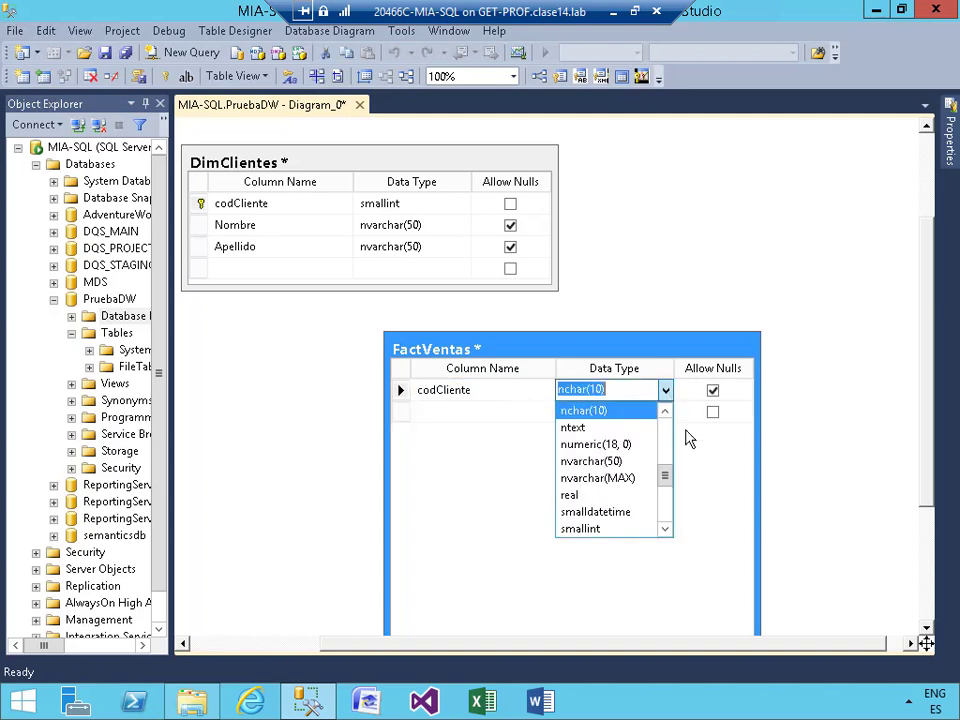
left_click_drag(668, 478, 668, 483)
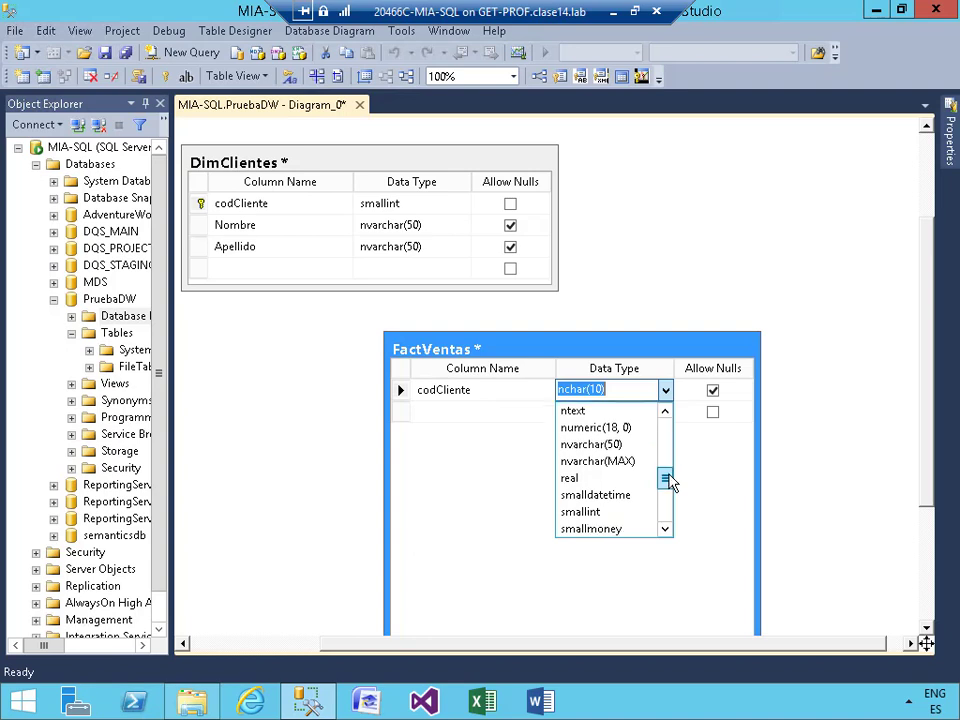
left_click(602, 514)
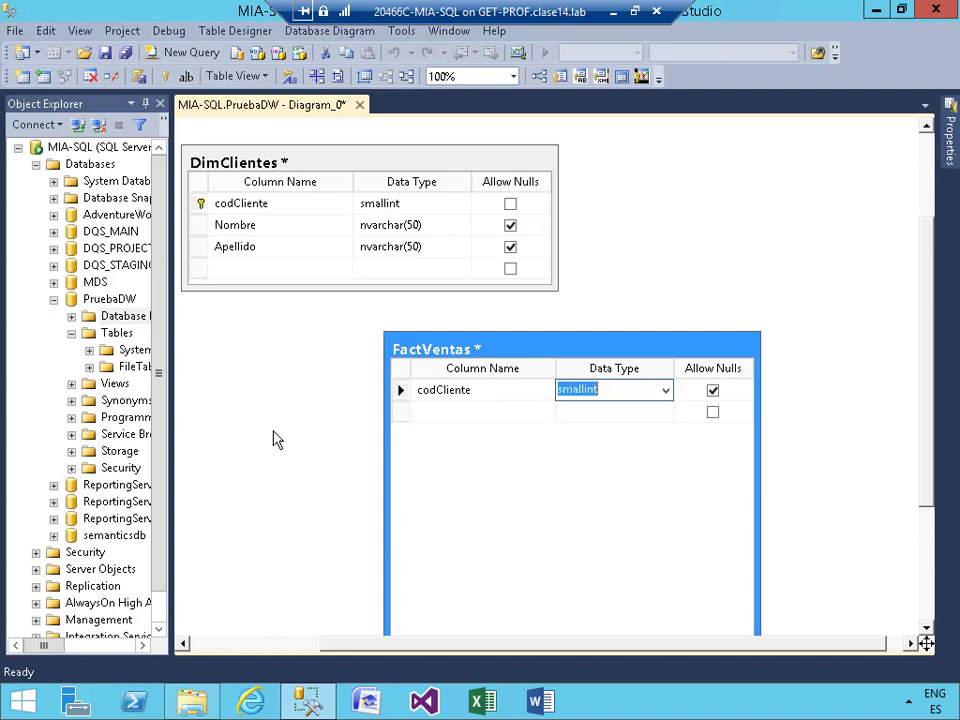
Add an importe column of data type smallmoney to the FactVentas table.
left_click(430, 414)
type("v")
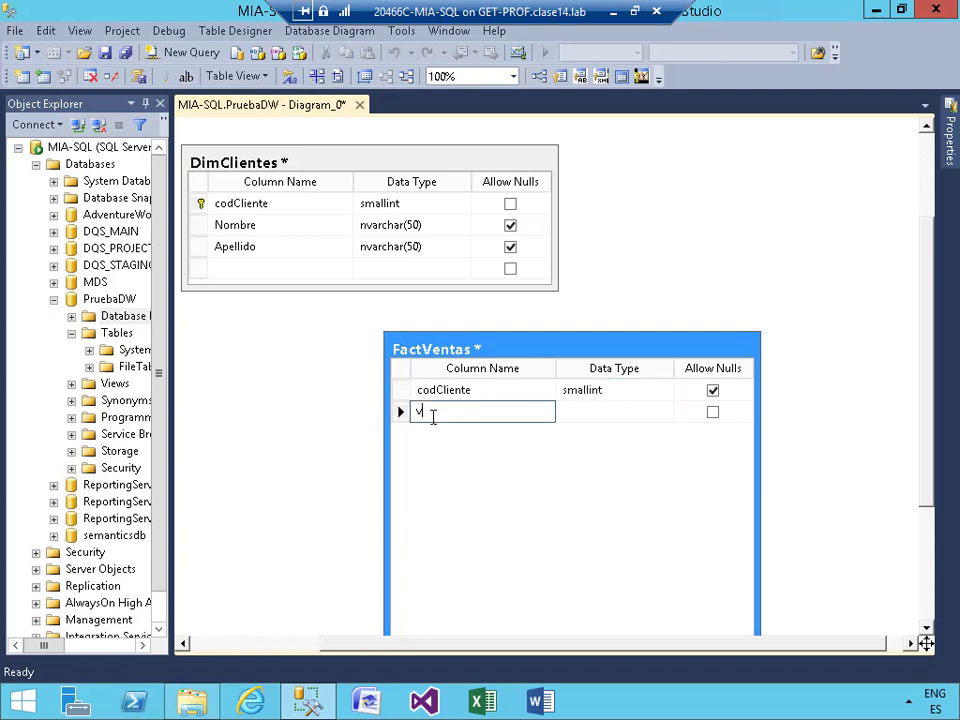
key("BackSpace")
type("imporrte")
key("BackSpace")
key("BackSpace")
key("BackSpace")
type("te")
left_click(608, 410)
left_click(665, 411)
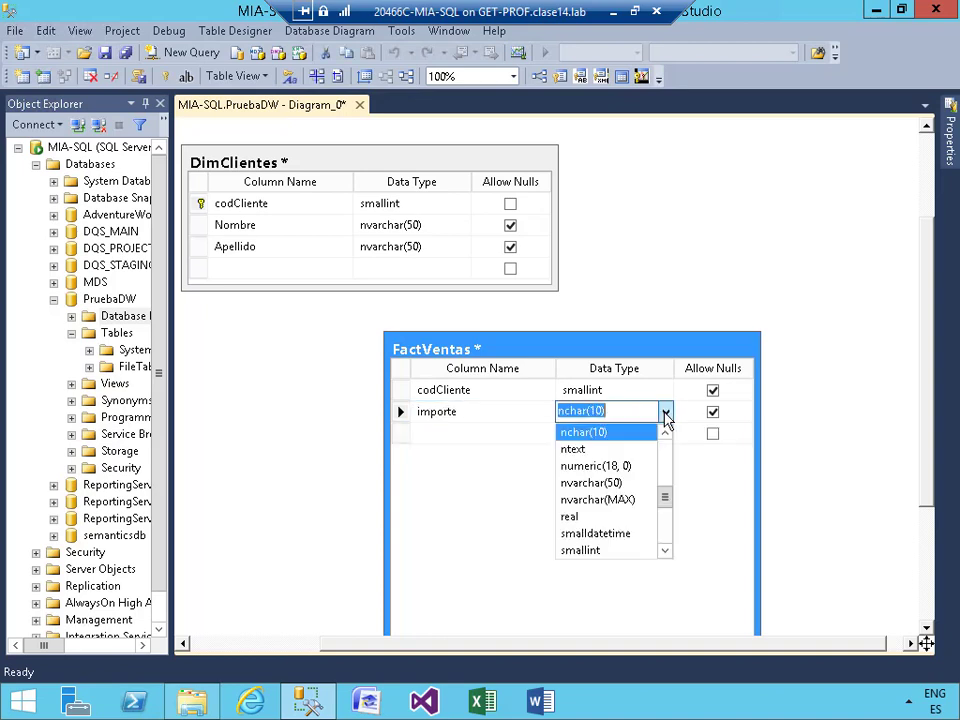
left_click_drag(664, 499, 667, 508)
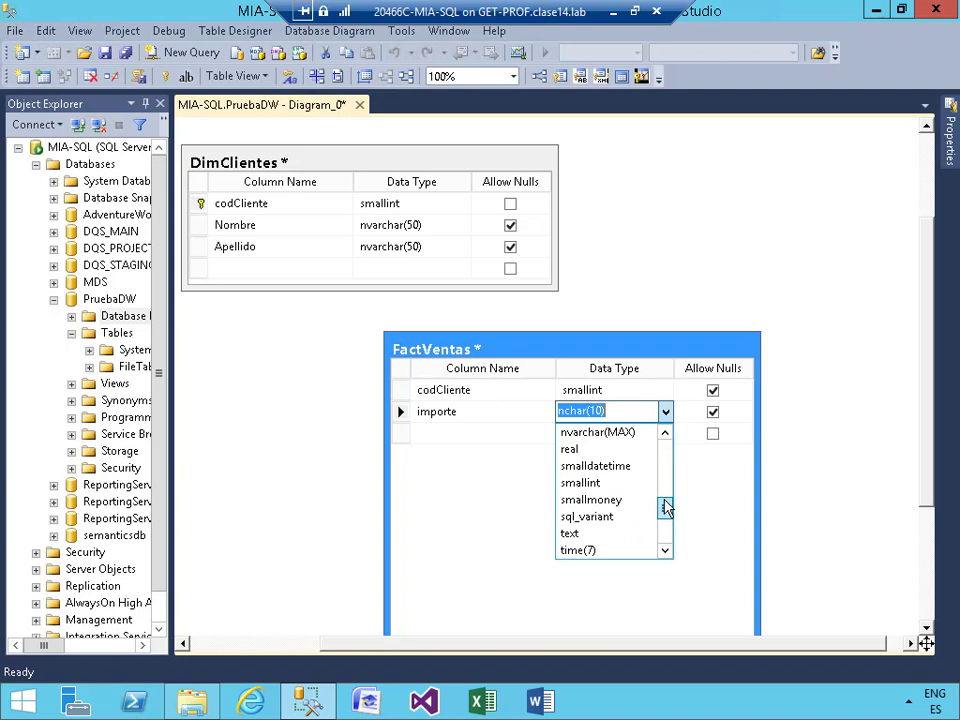
left_click(600, 500)
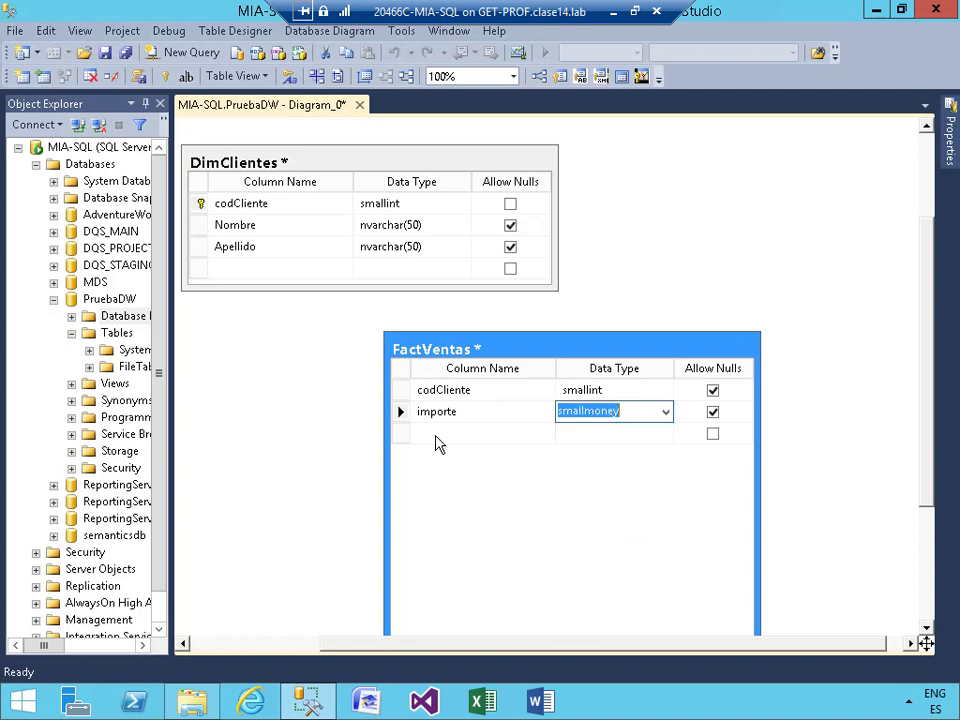
Add a gasto column of data type smallmoney to the FactVentas table.
left_click(437, 436)
type("gasto")
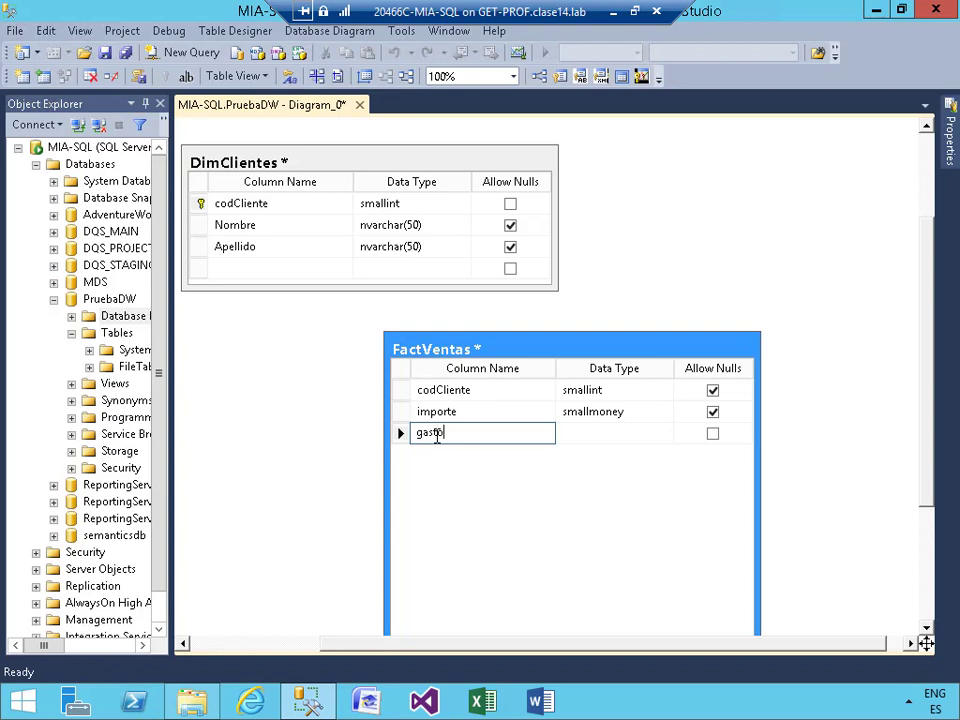
type("s")
key("BackSpace")
left_click(598, 439)
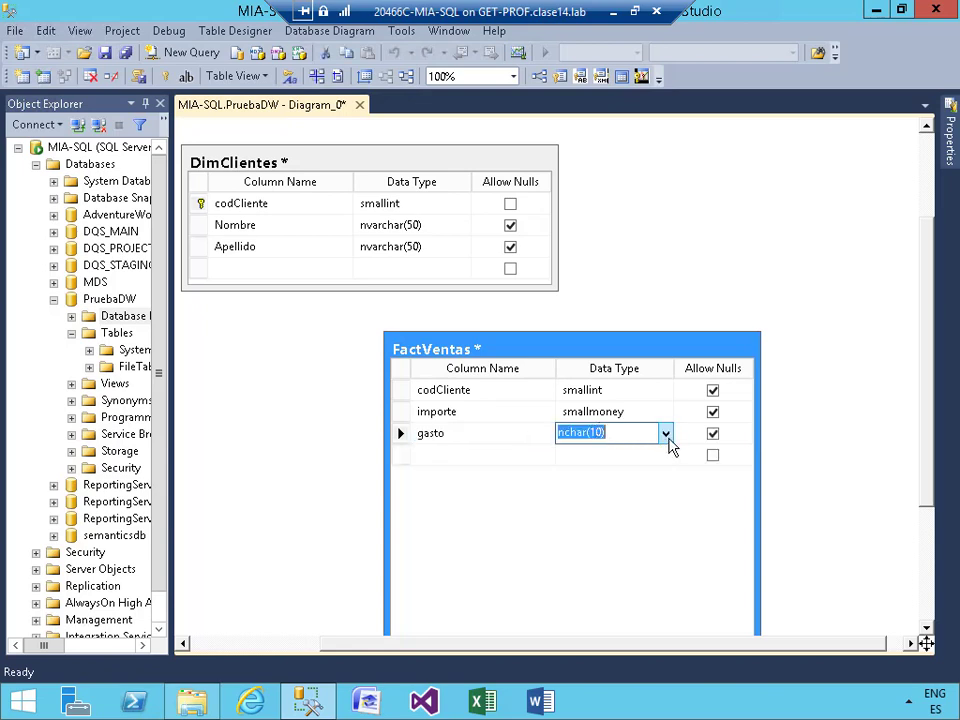
left_click(668, 439)
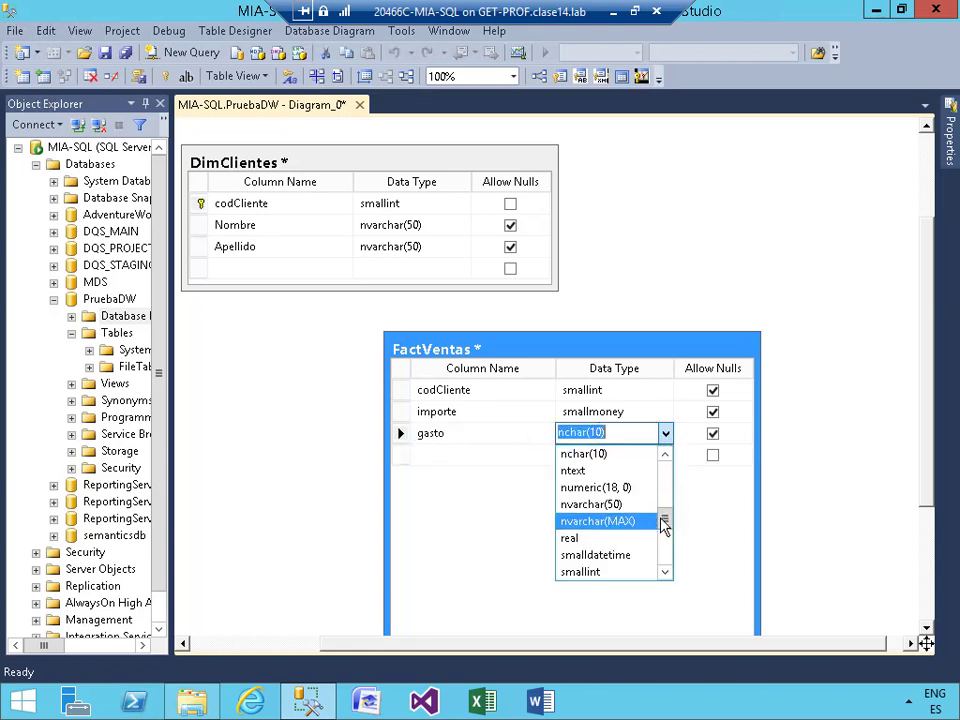
left_click_drag(665, 525, 670, 535)
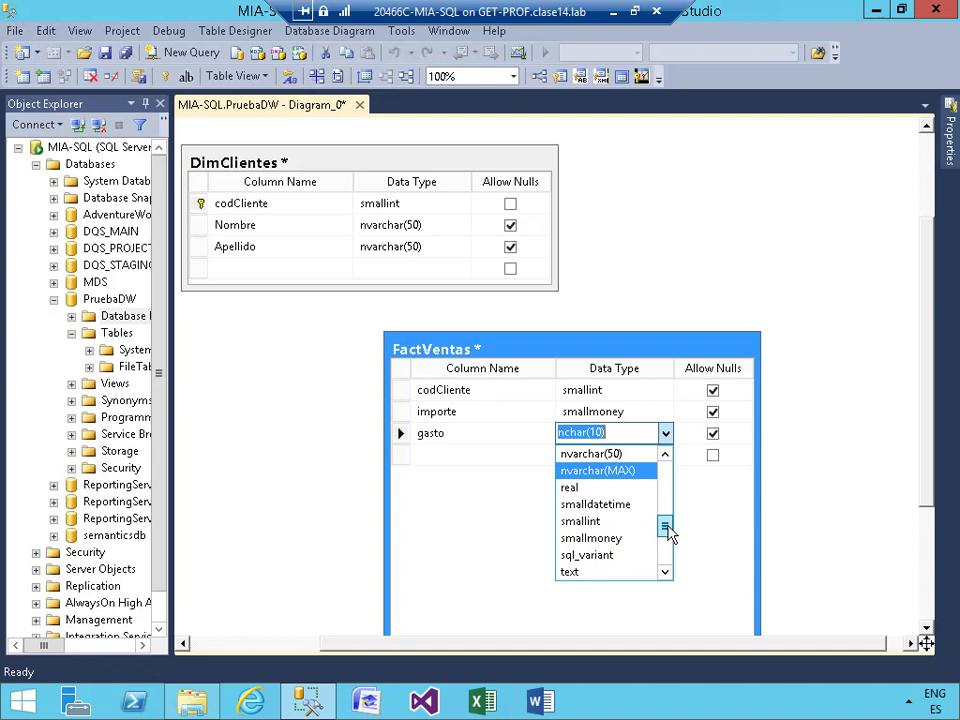
left_click(630, 539)
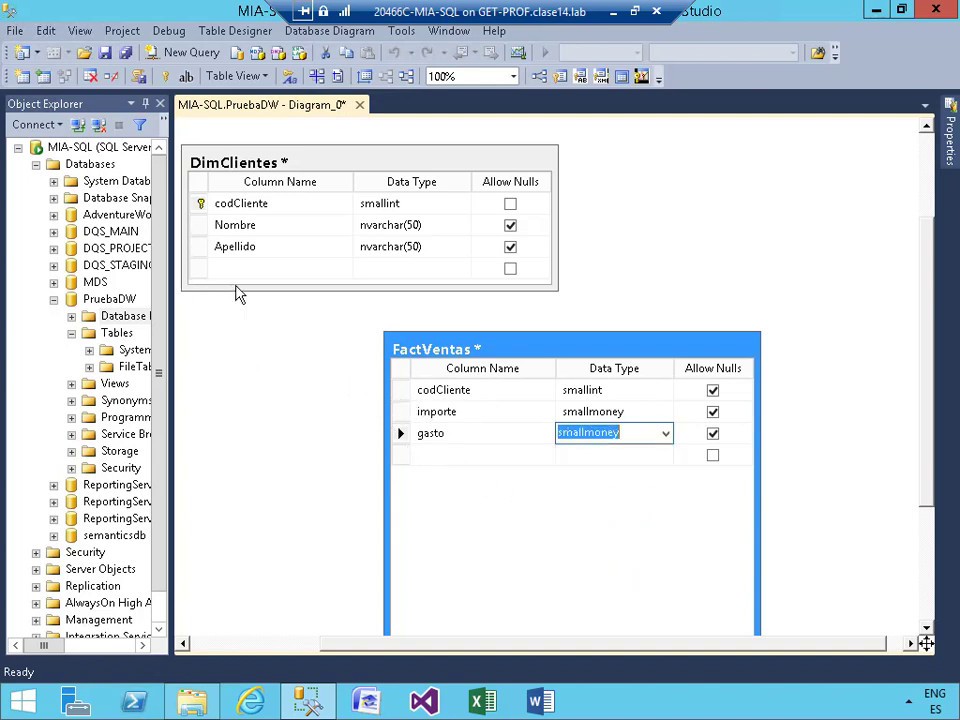
Relate codCliente in FactVentas to primary key codCliente in DimClientes, accepting the relationship name FK_FactVentas_DimClientes and the table and column mapping.
left_click(401, 391)
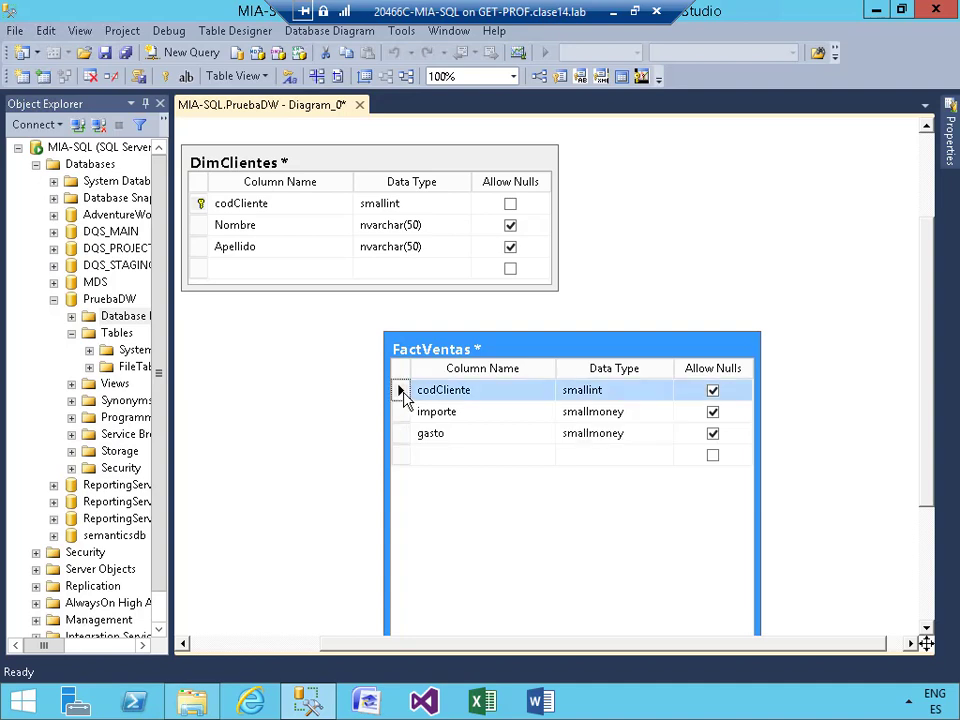
left_click_drag(403, 396, 202, 207)
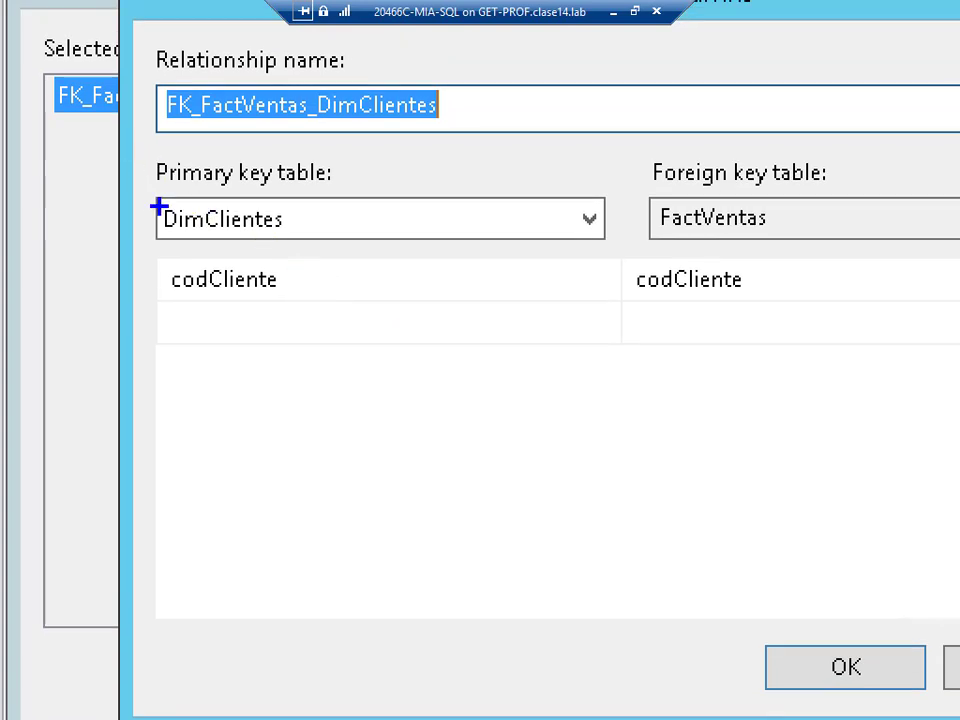
mouse_move(135, 189)
left_mouse_down()
mouse_move(199, 219)
mouse_move(320, 245)
left_mouse_up()
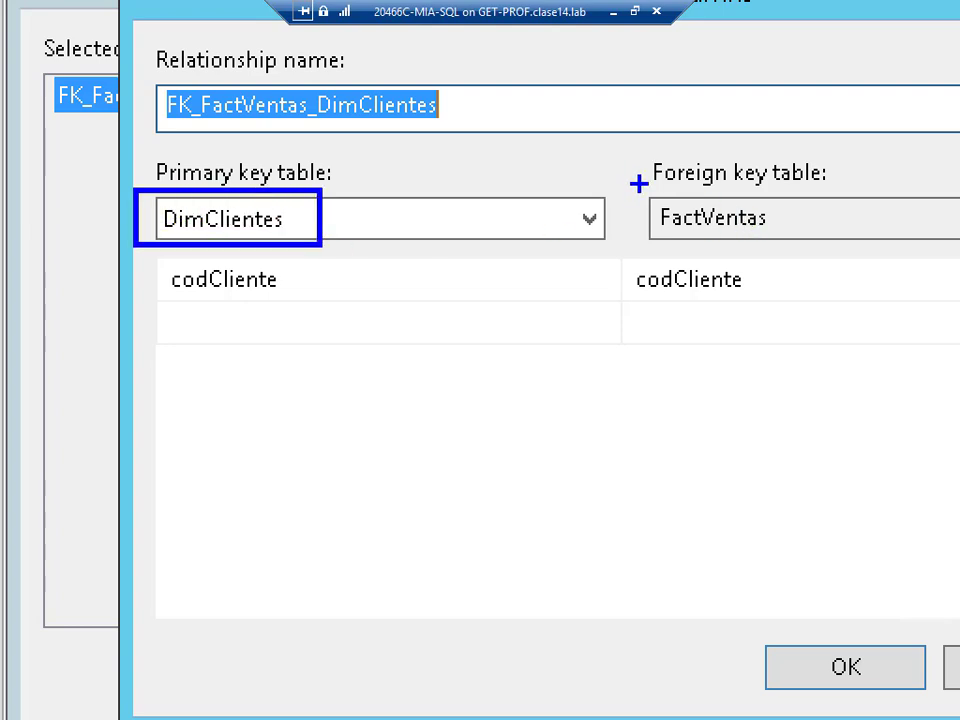
mouse_move(638, 184)
left_mouse_down()
mouse_move(686, 253)
mouse_move(810, 262)
left_mouse_up()
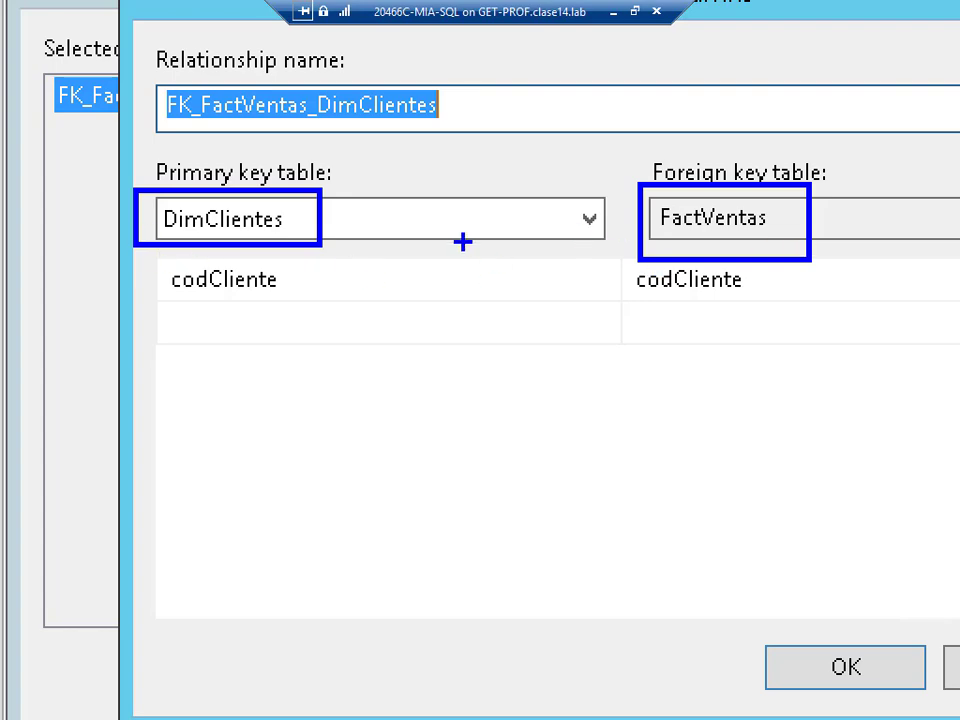
key("Escape")
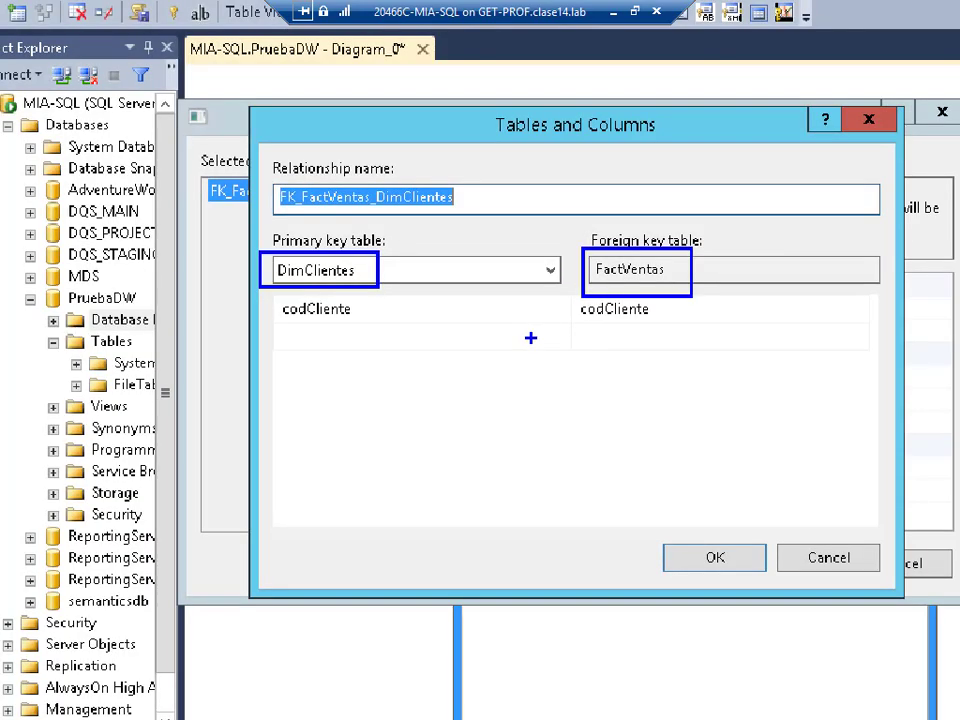
key("ctrl+1")
left_click(330, 296)
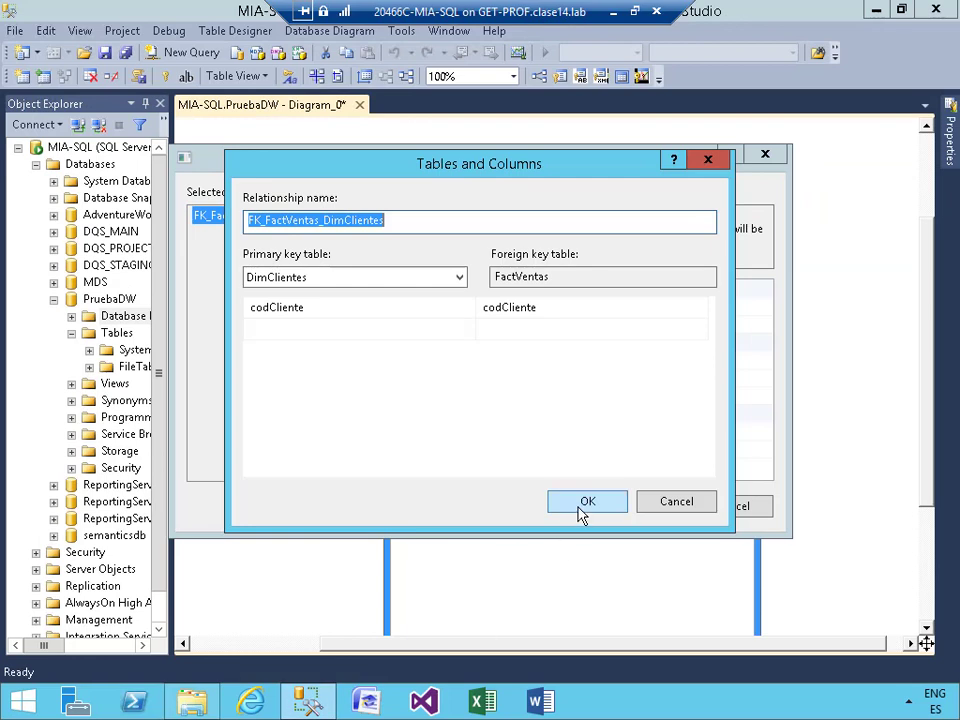
left_click(587, 503)
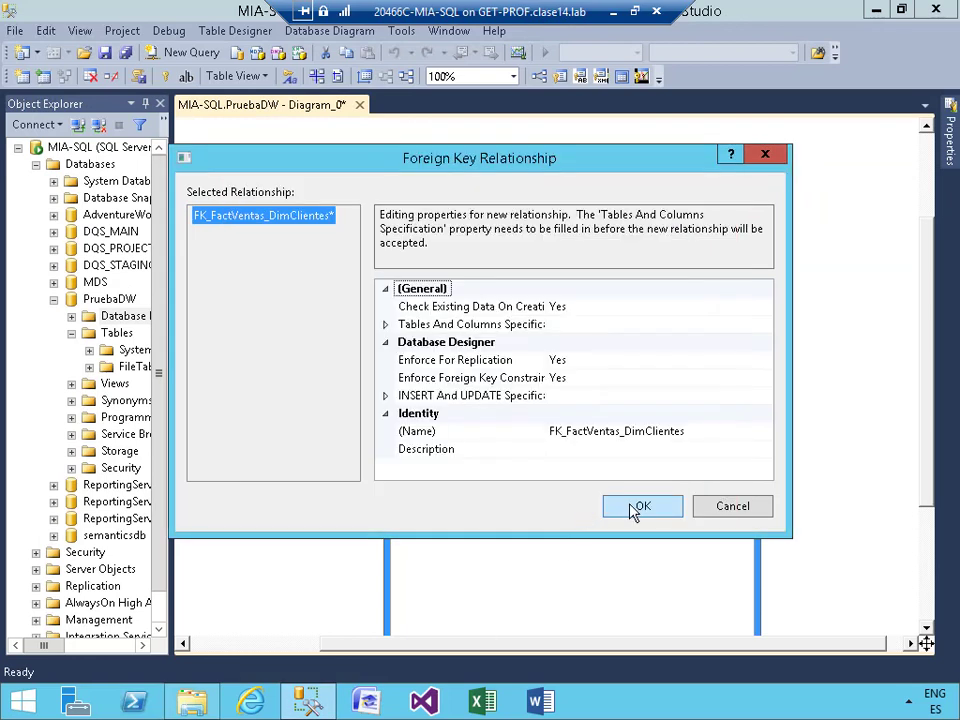
Review the relationship's Delete Rule options under the INSERT and UPDATE specification, keep No Action, and accept the foreign key relationship.
left_click(386, 396)
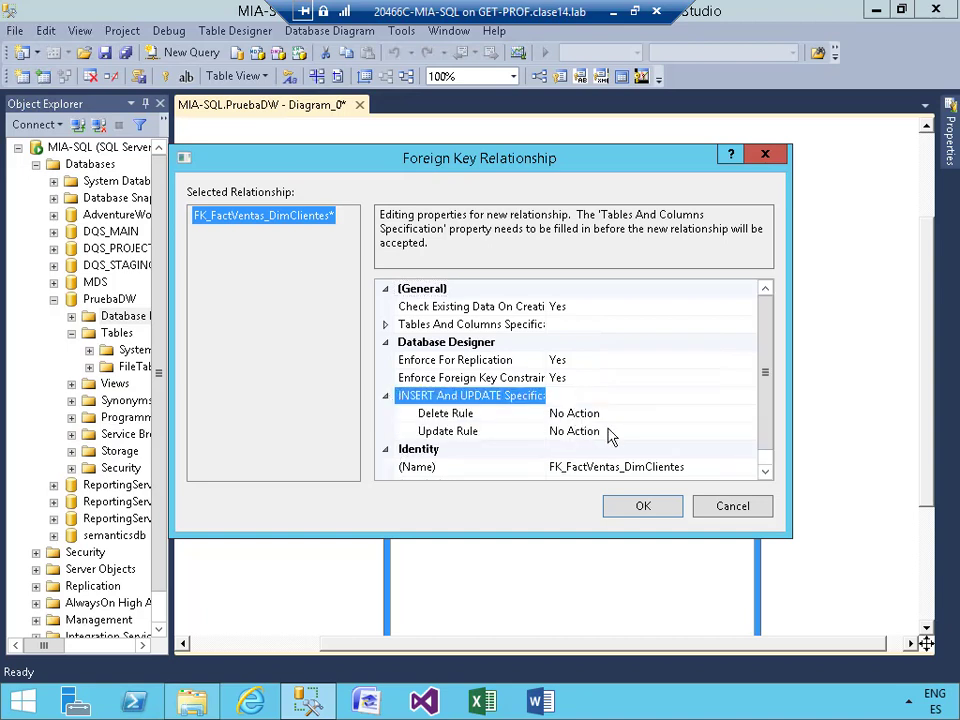
scroll(760, 411, "down", 1)
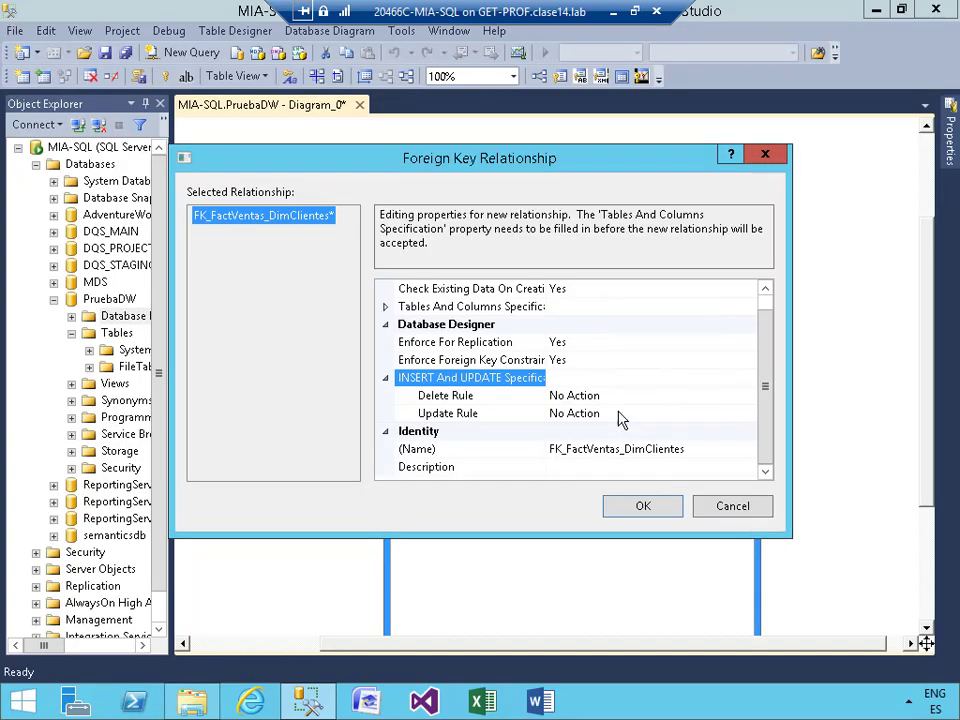
left_click(733, 398)
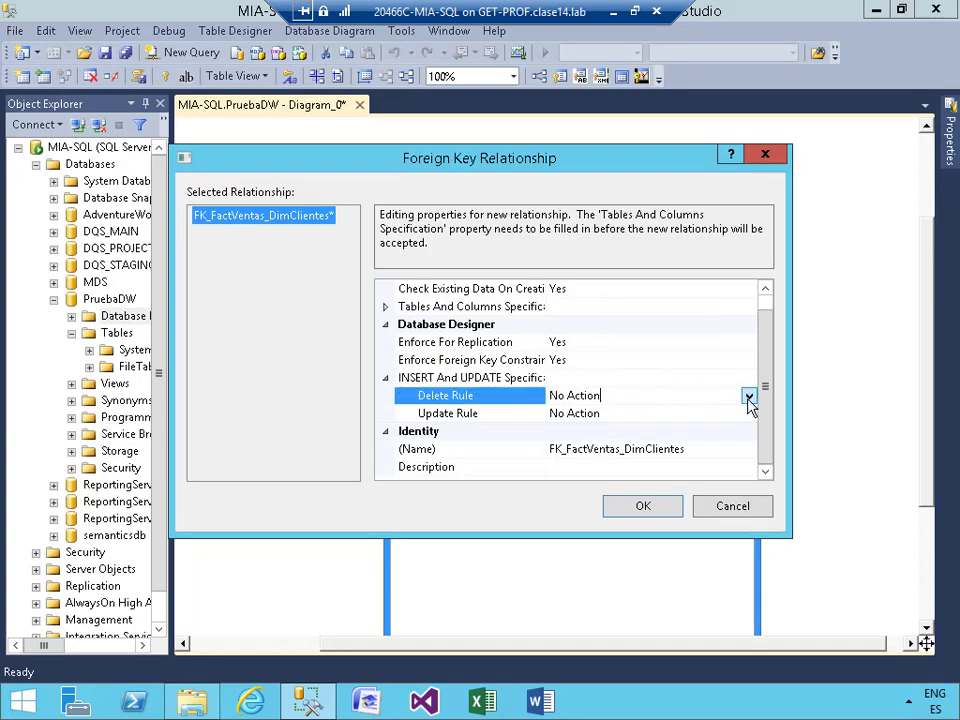
left_click(748, 398)
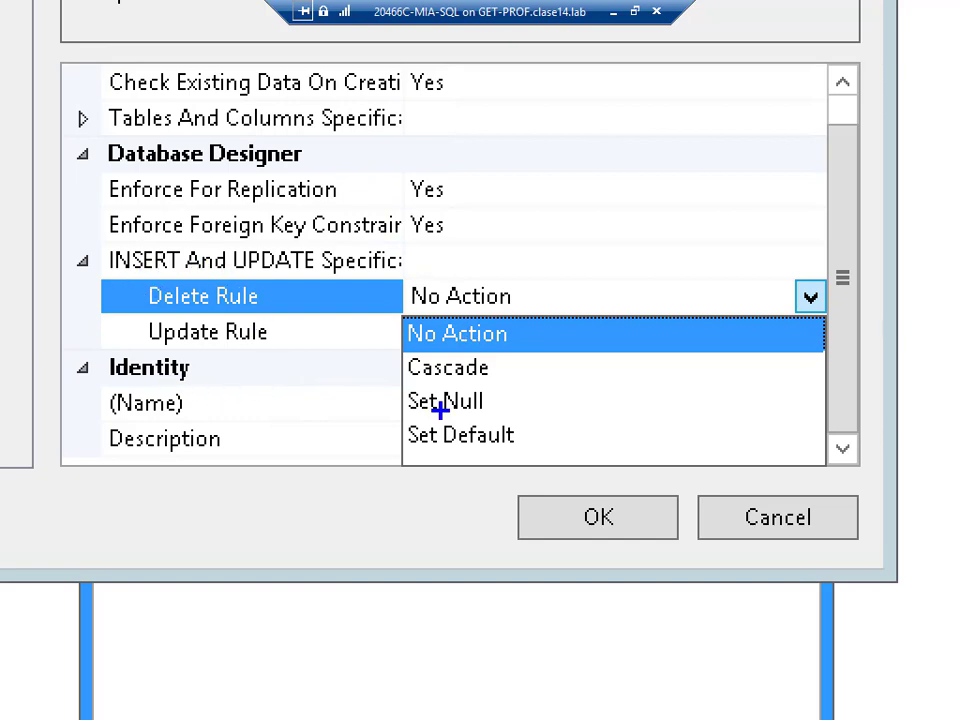
key("Escape")
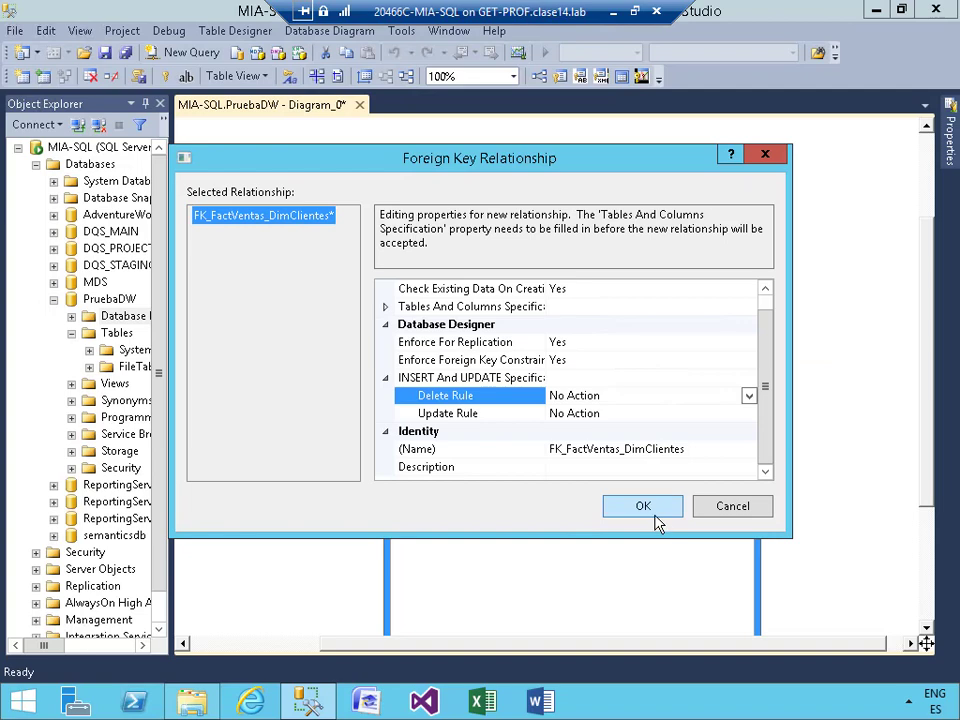
left_click(655, 517)
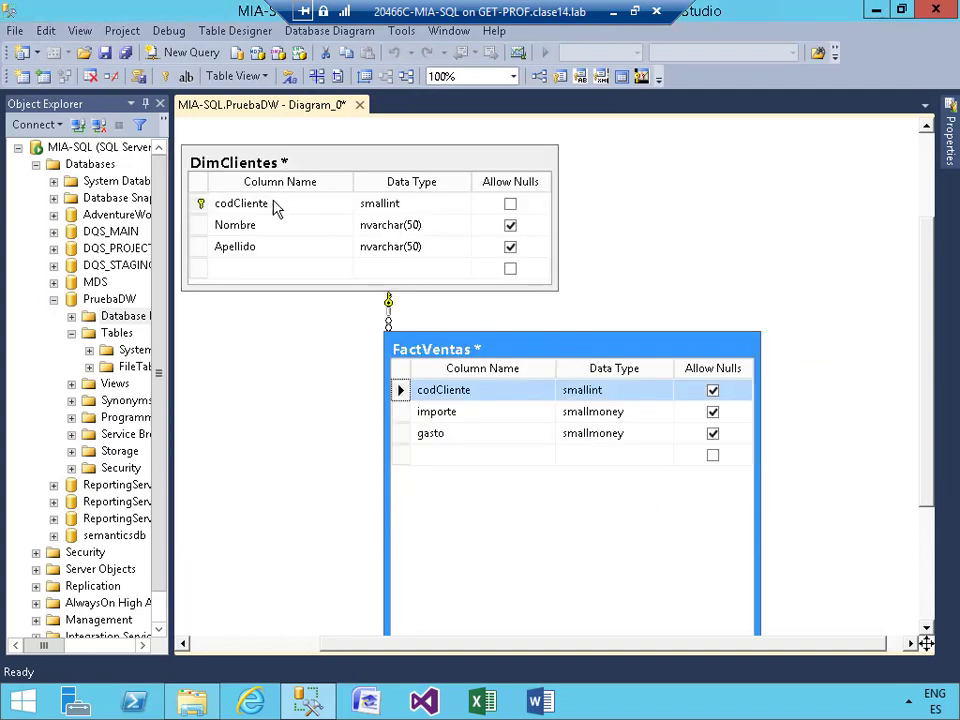
Save the diagram as Diagram_0 and save the DimClientes and FactVentas tables to the database.
left_click(105, 54)
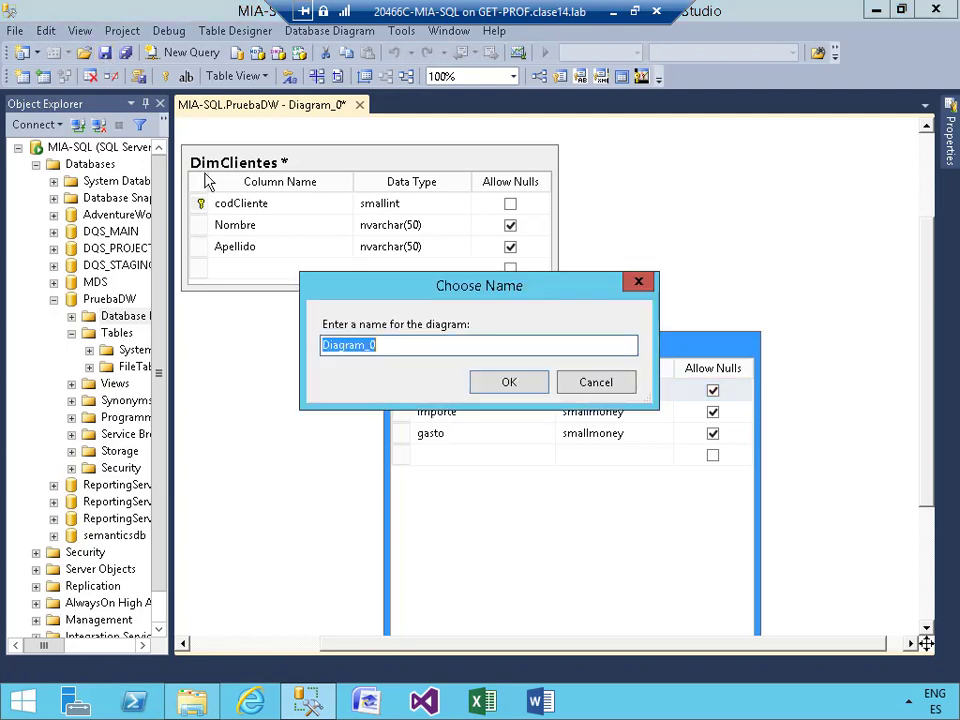
left_click(395, 346)
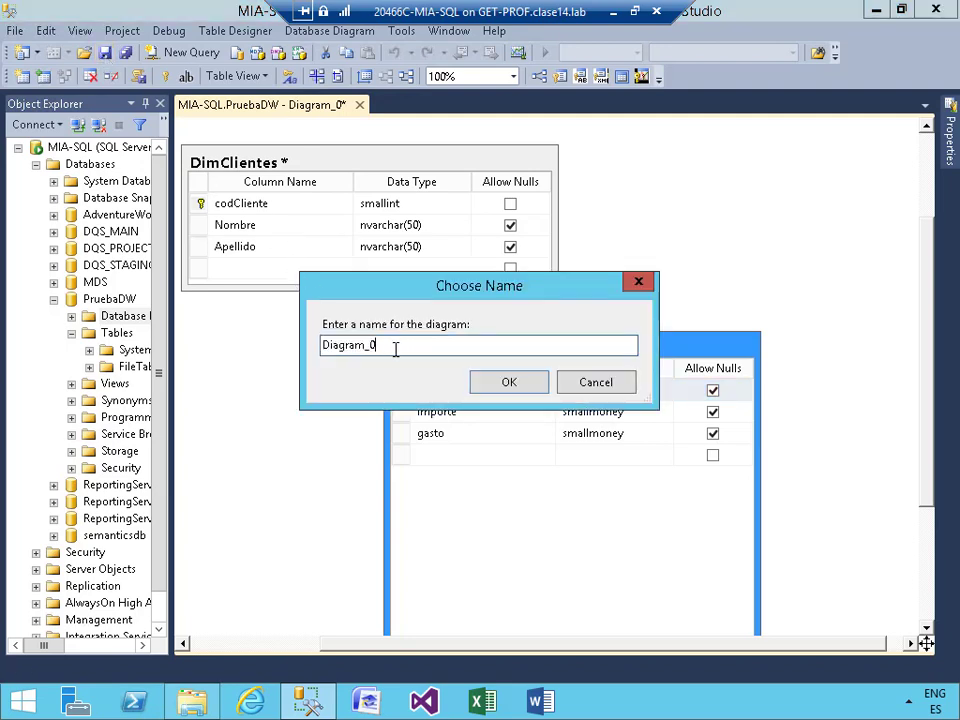
left_click(509, 384)
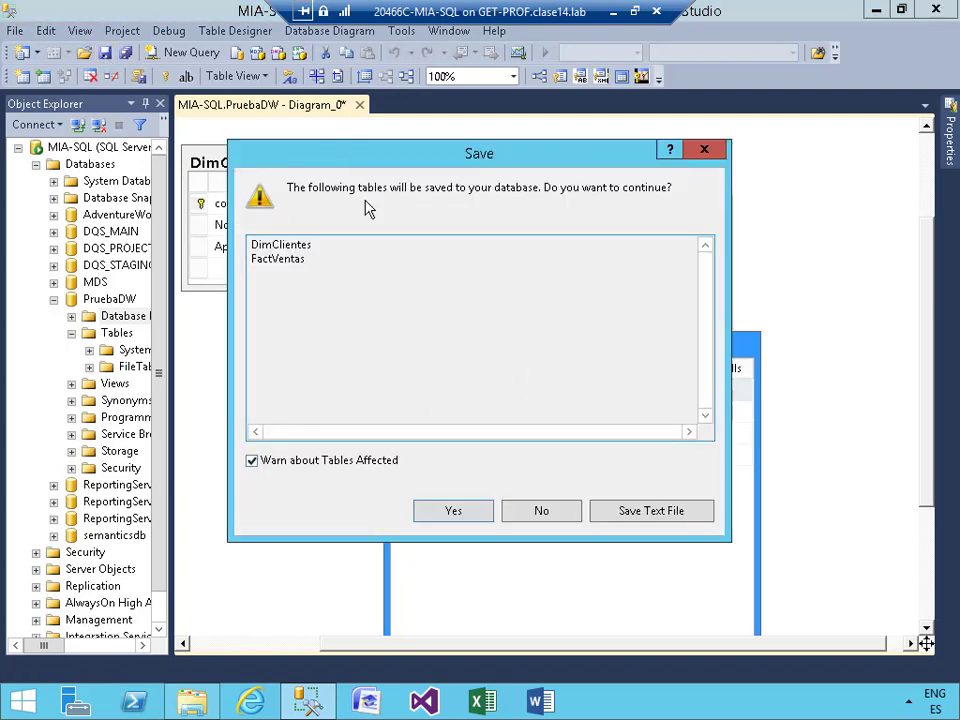
left_click(464, 515)
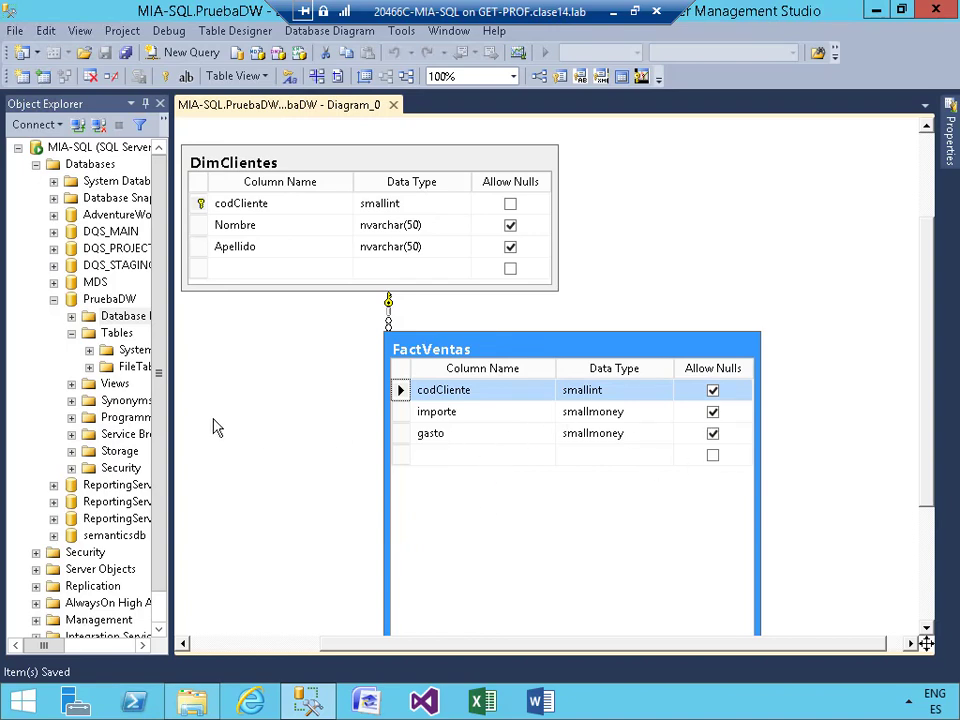
Refresh the PruebaDW tables, widen Object Explorer, and expand dbo.DimClientes to examine its columns.
right_click(118, 333)
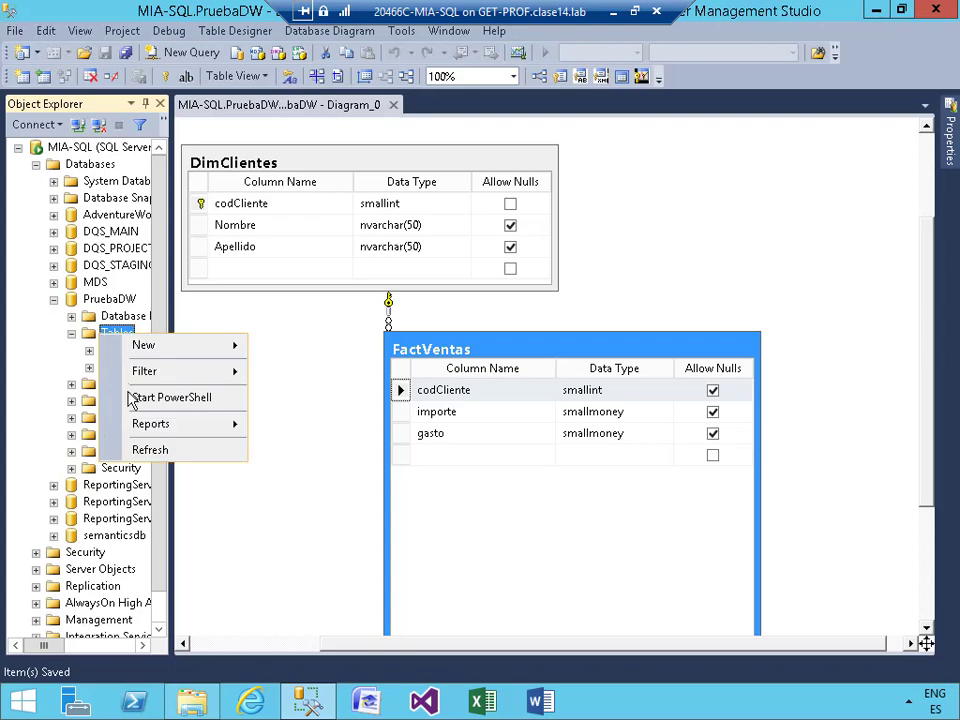
left_click(146, 450)
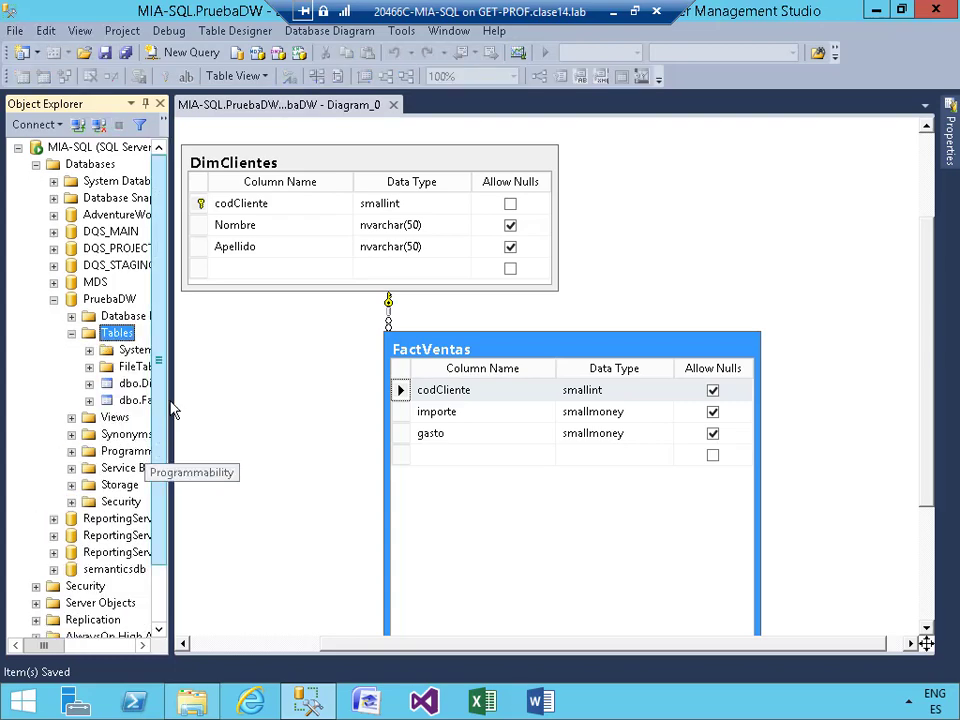
left_click_drag(168, 398, 318, 400)
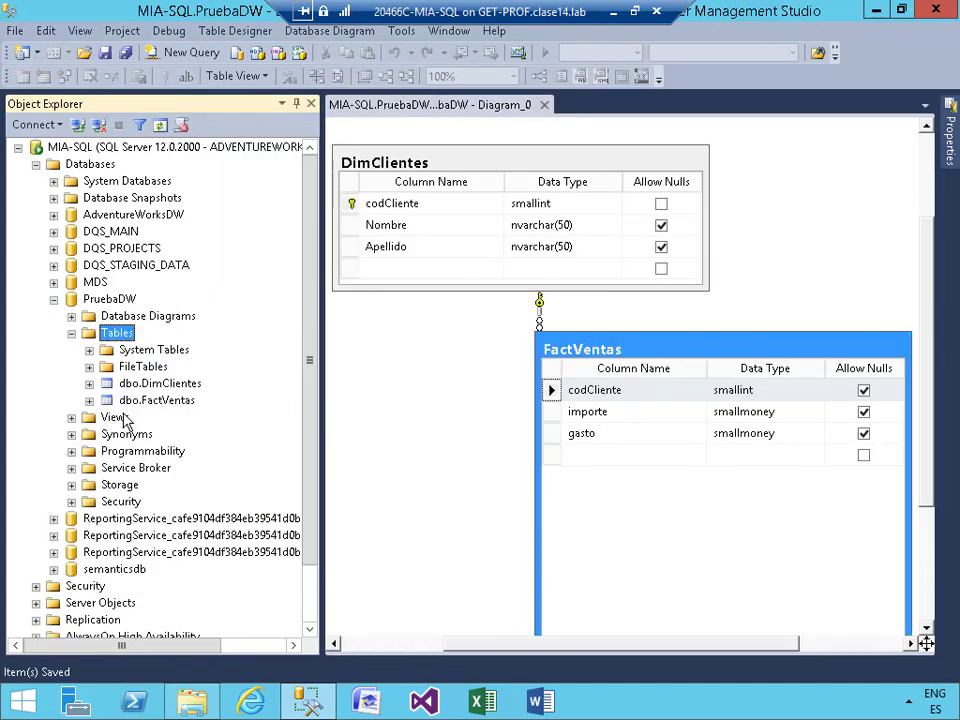
left_click(89, 383)
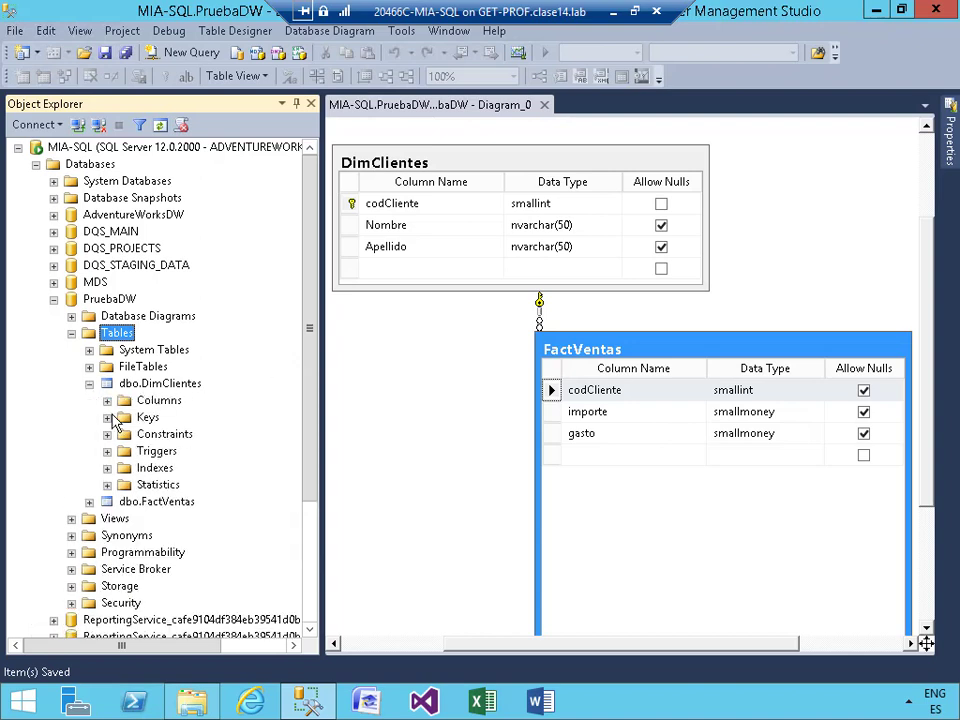
left_click(107, 400)
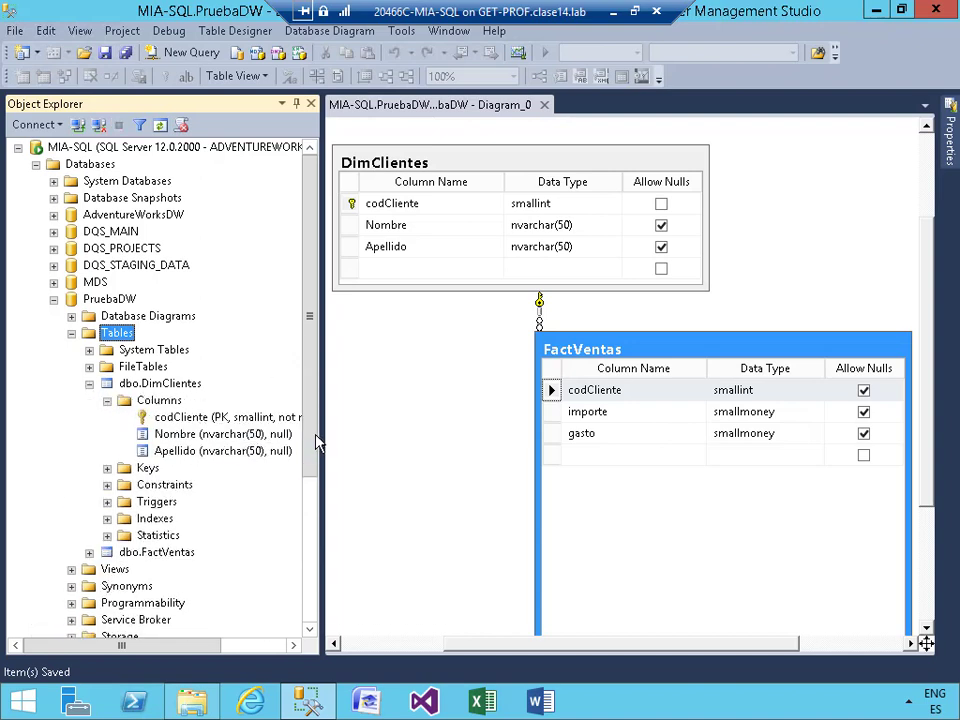
Examine the codCliente, Nombre and Apellido columns of dbo.DimClientes, and expand its Keys, Constraints and Indexes.
left_click_drag(317, 444, 318, 457)
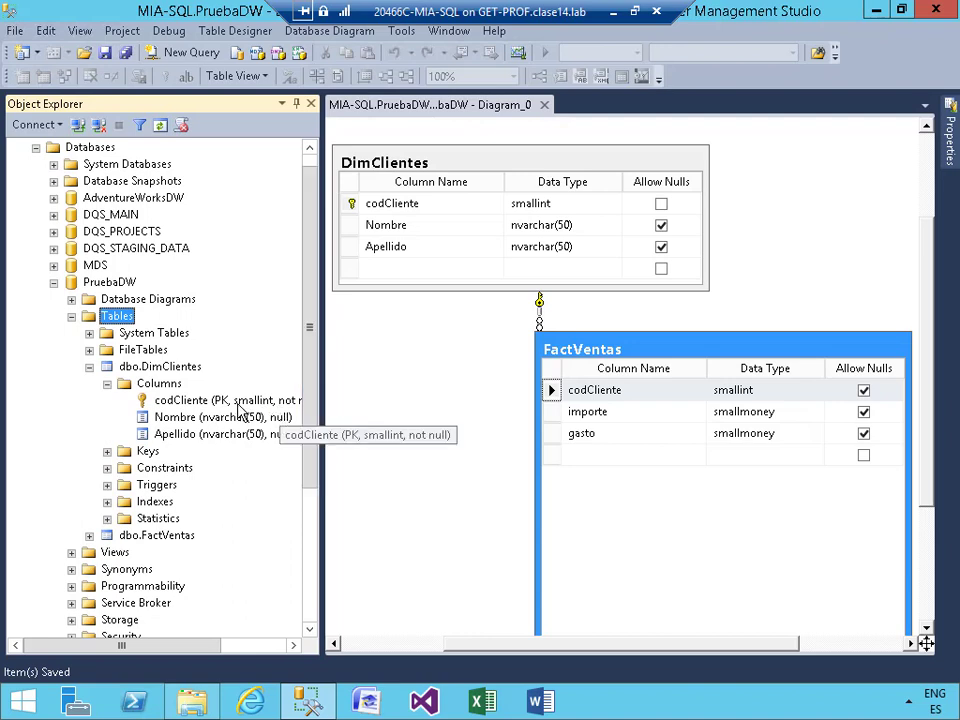
left_click(225, 400)
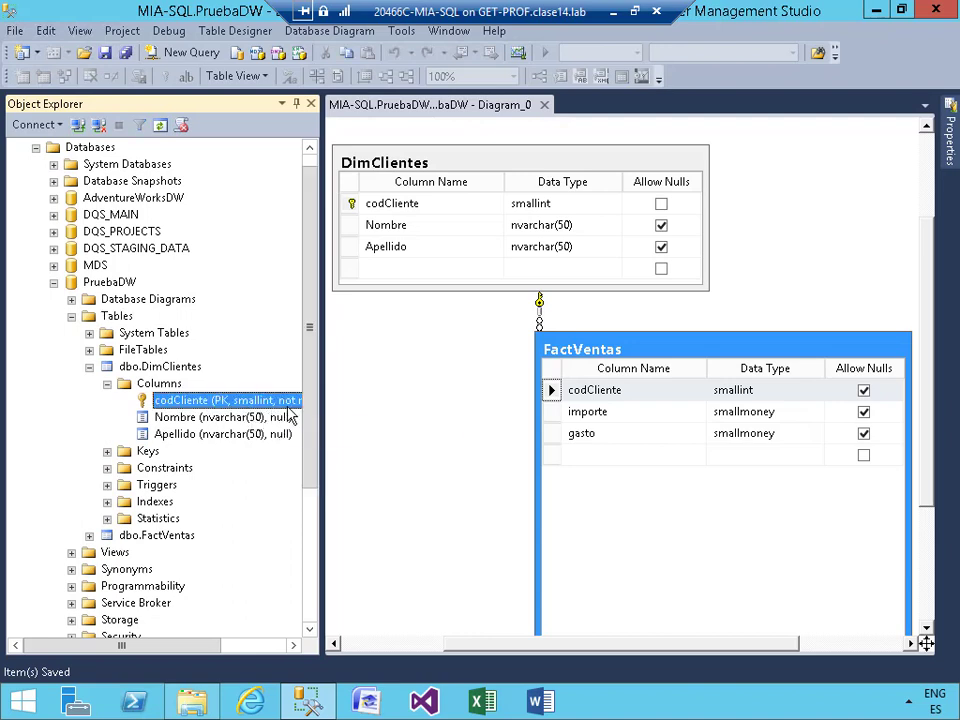
left_click(274, 418)
left_click(277, 437)
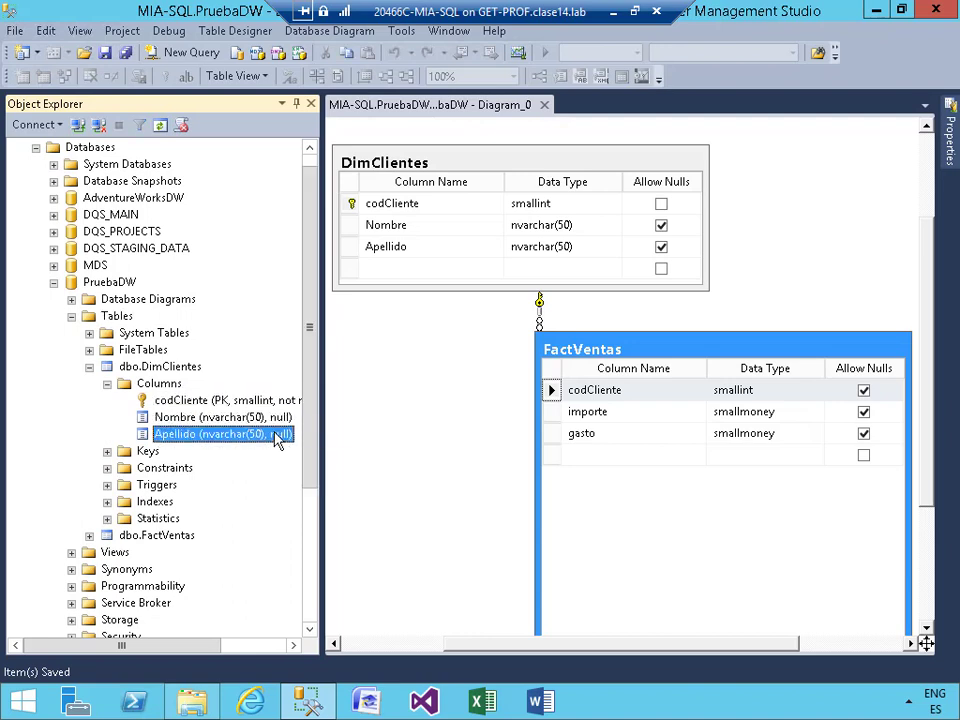
left_click(107, 451)
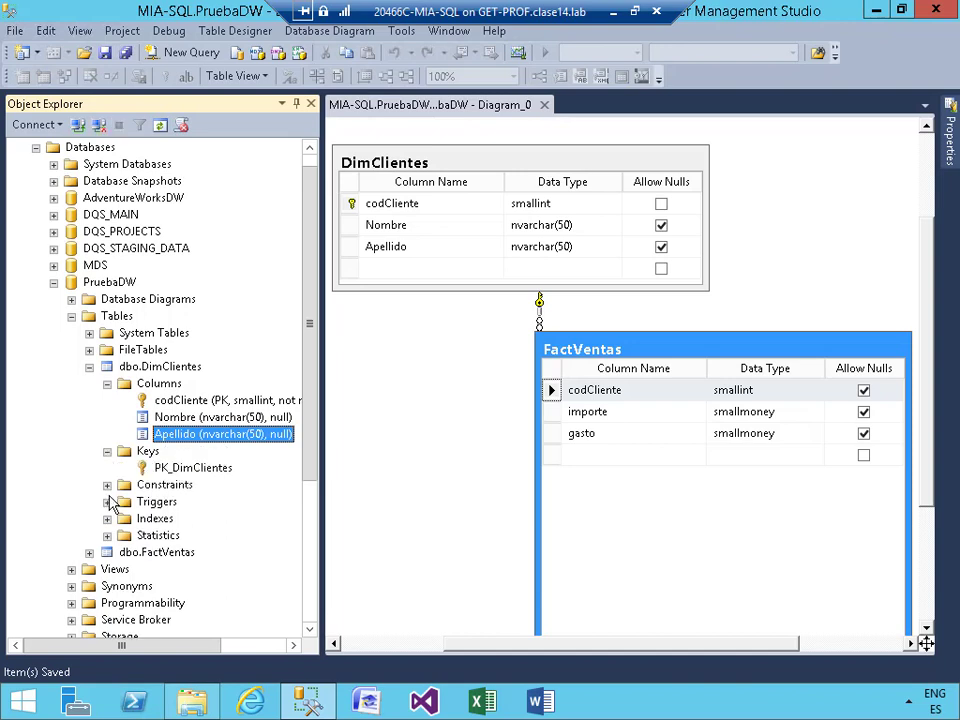
left_click(108, 486)
left_click(107, 518)
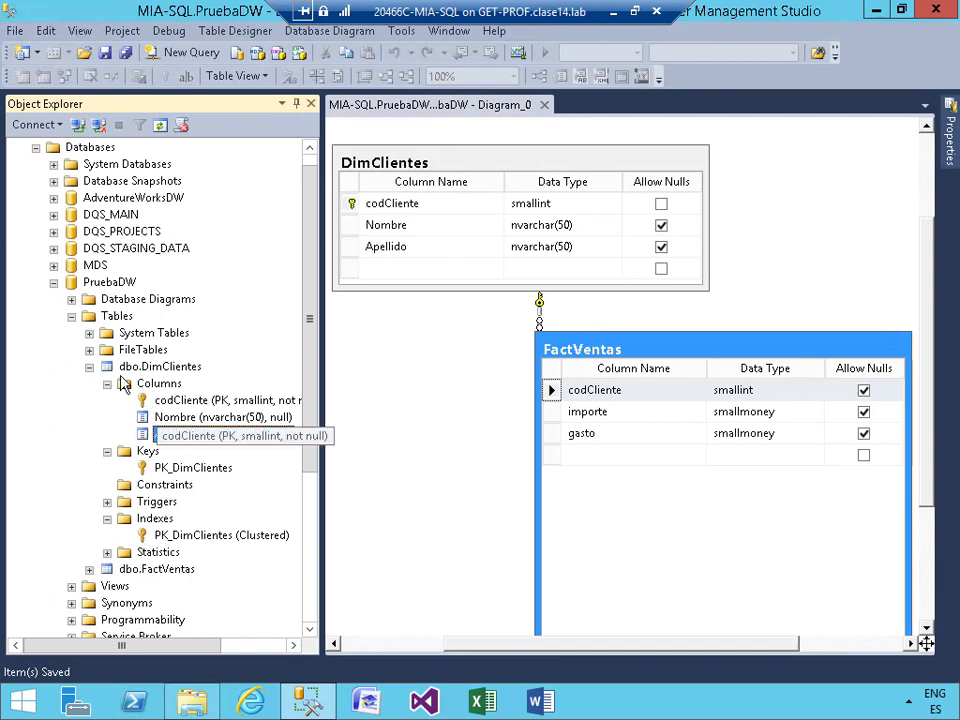
Collapse dbo.DimClientes and expand dbo.FactVentas and its Keys to examine the foreign key to DimClientes.
left_click(161, 146)
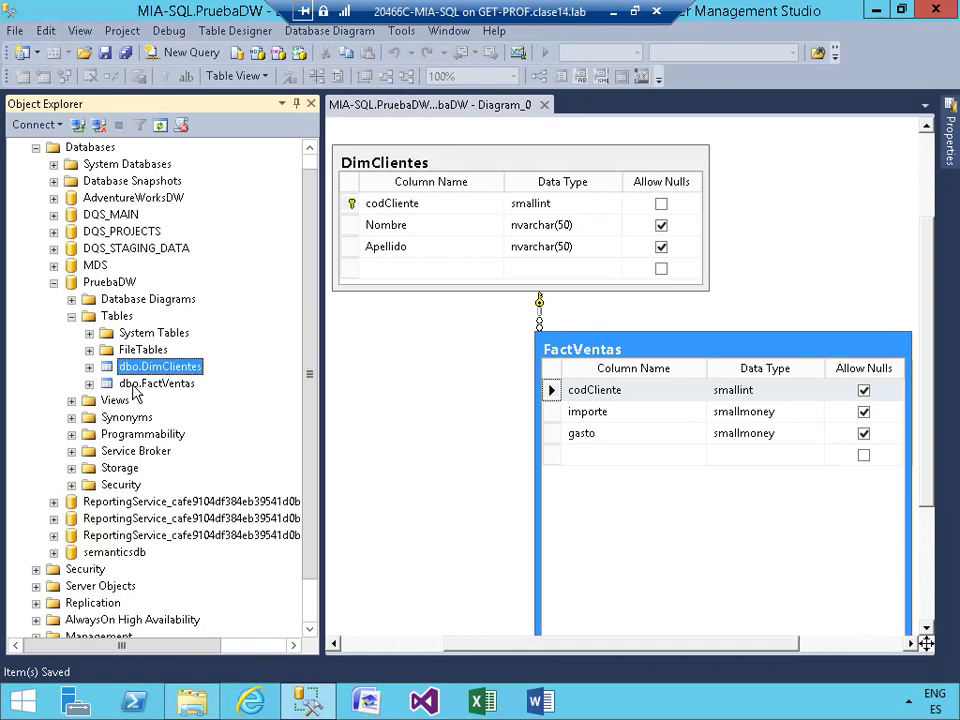
left_click(102, 387)
left_click(89, 385)
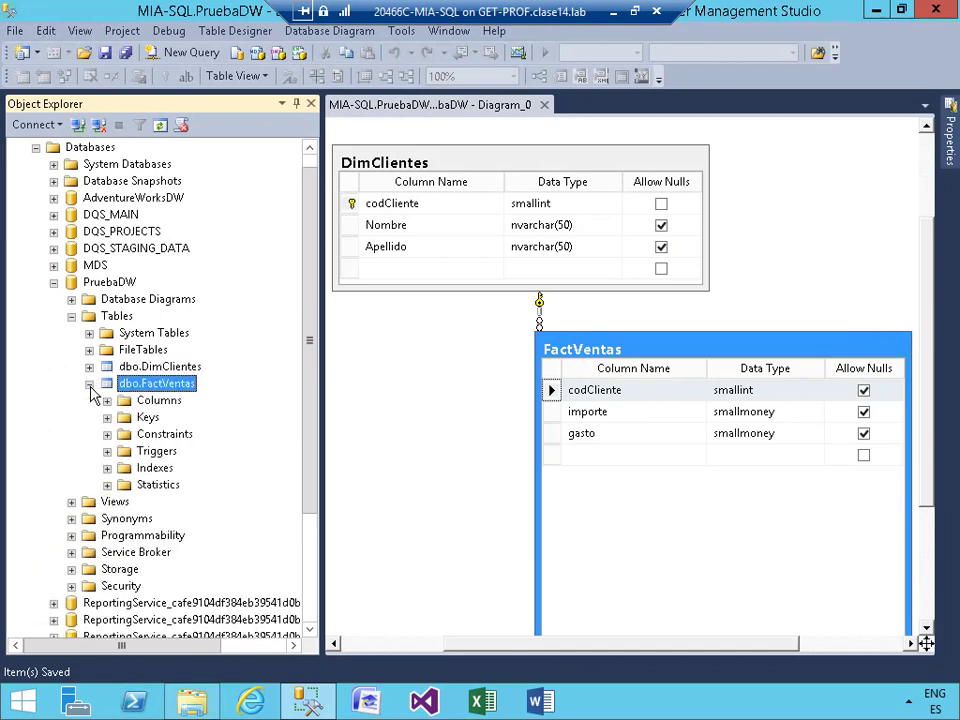
left_click(107, 418)
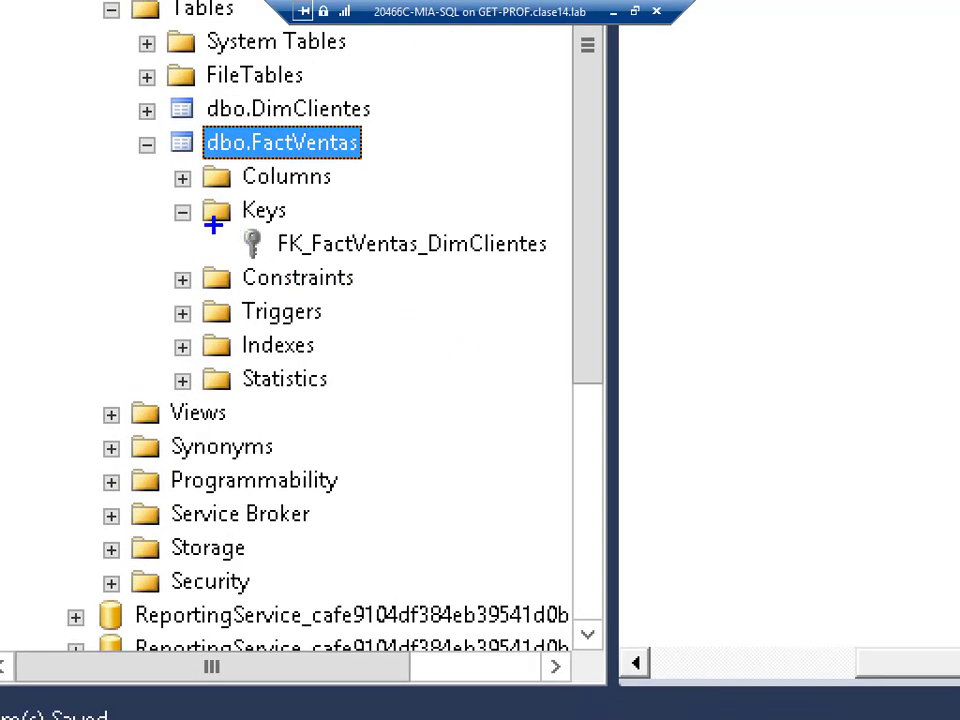
mouse_move(214, 224)
left_mouse_down()
mouse_move(272, 251)
mouse_move(561, 262)
left_mouse_up()
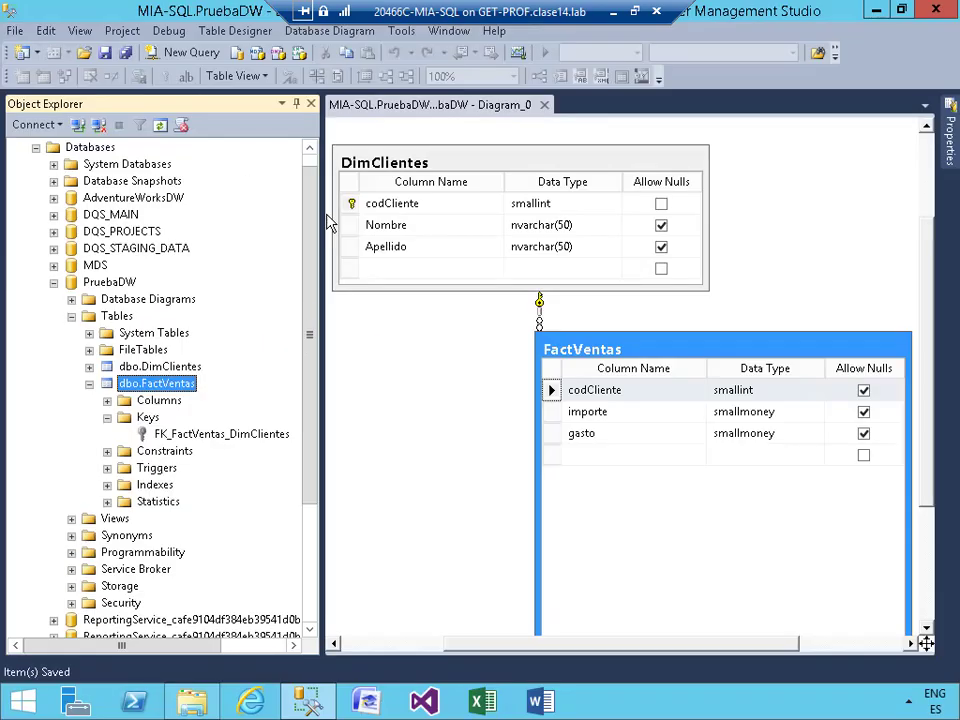
left_click(612, 12)
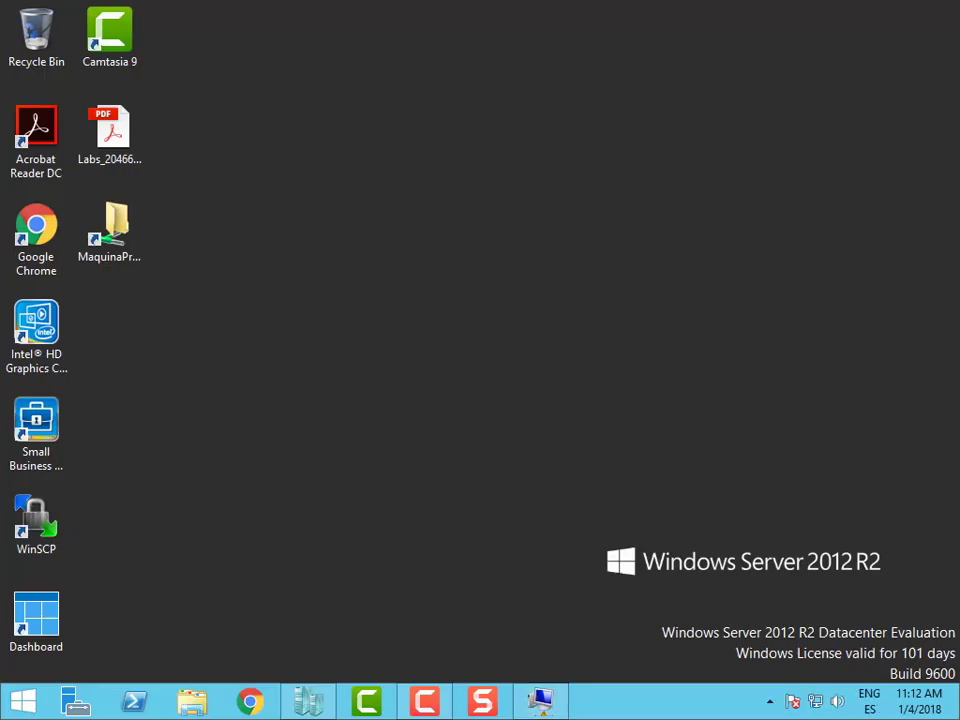
left_click(424, 704)
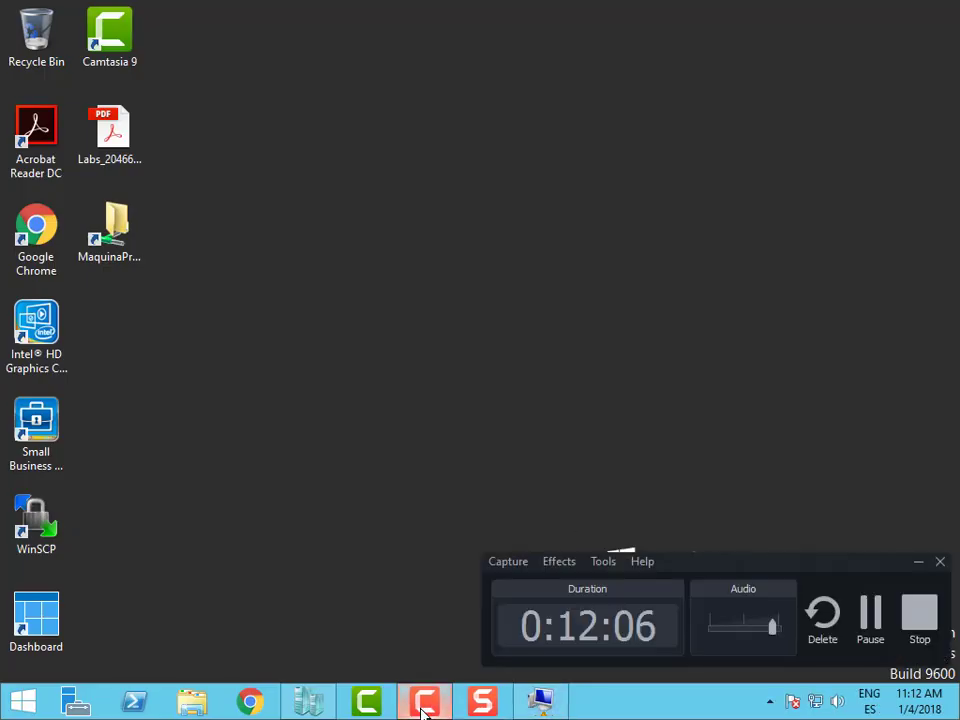